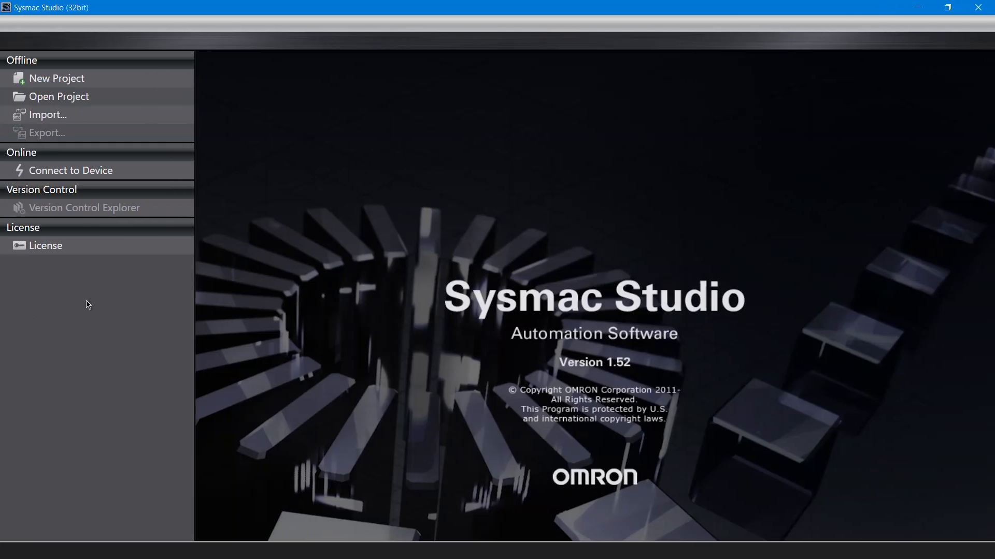
Step: Start a new project named "Sample Project CPX-AP-I-EC"
{"action": "left_click", "coordinate": [79, 83]}
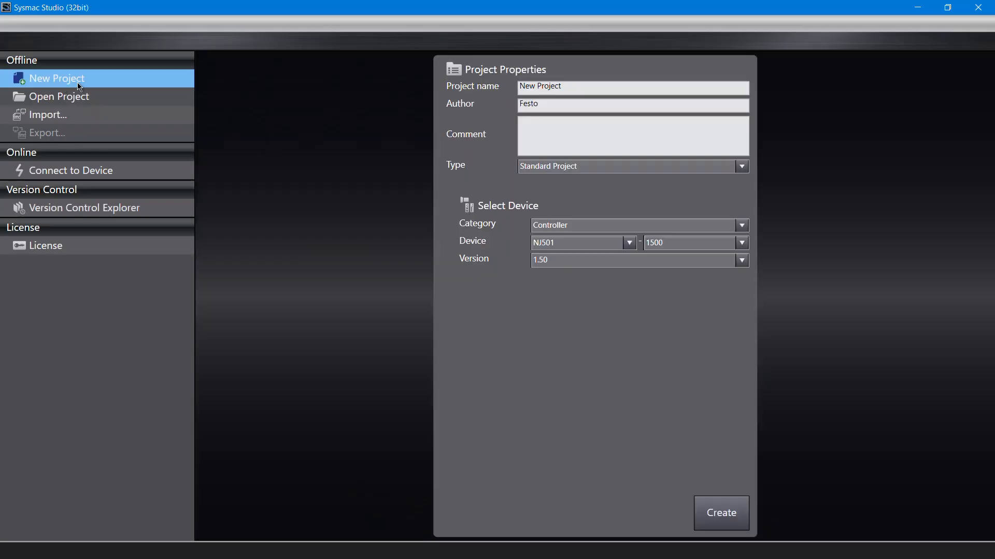
{"action": "left_click_drag", "start_coordinate": [572, 86], "coordinate": [520, 88]}
{"action": "type", "text": "Sample Project CPX-AP-I-EC"}
Step: Select the NJ301 - 1100 controller with version 1.18 and create the project
{"action": "left_click", "coordinate": [583, 243]}
{"action": "left_click", "coordinate": [567, 266]}
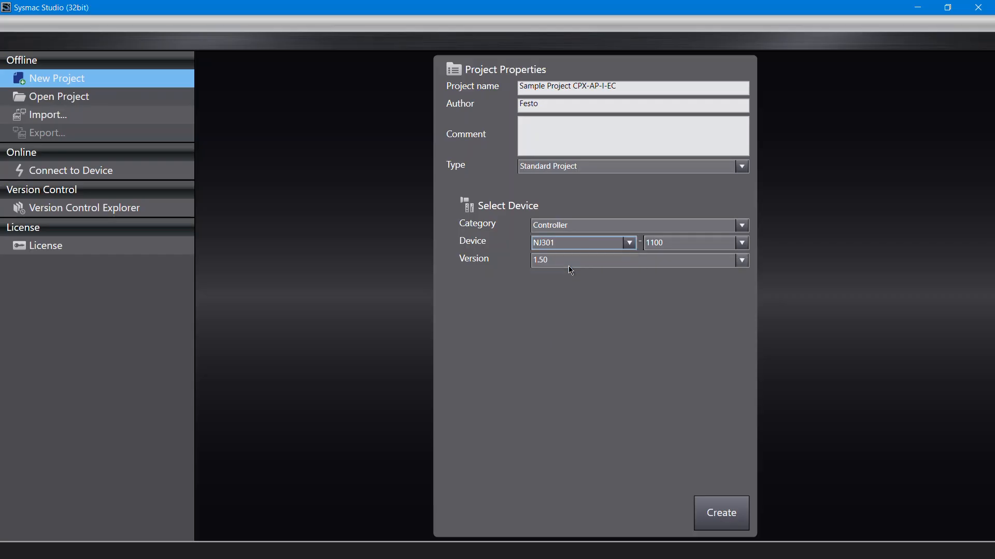
{"action": "left_click", "coordinate": [670, 248]}
{"action": "left_click", "coordinate": [666, 254]}
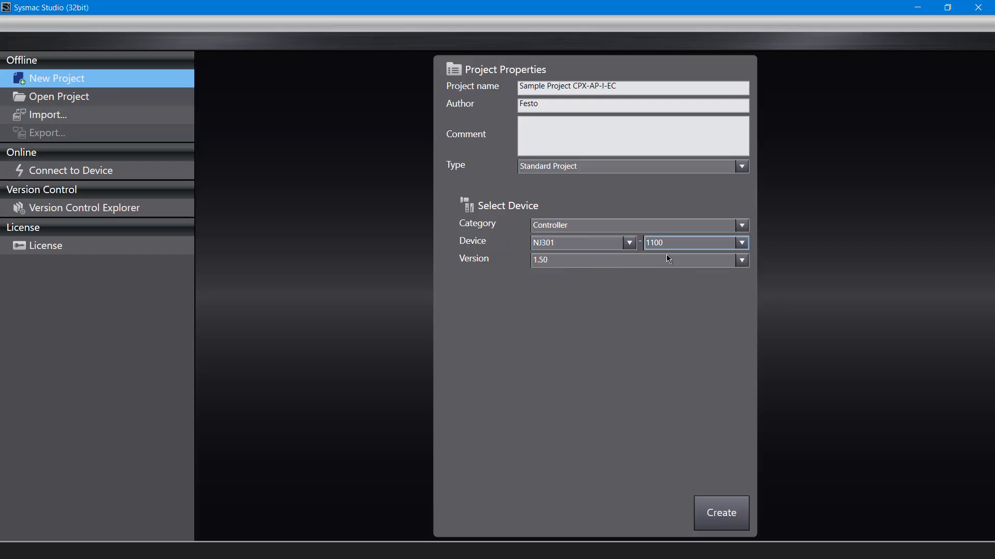
{"action": "left_click", "coordinate": [611, 260]}
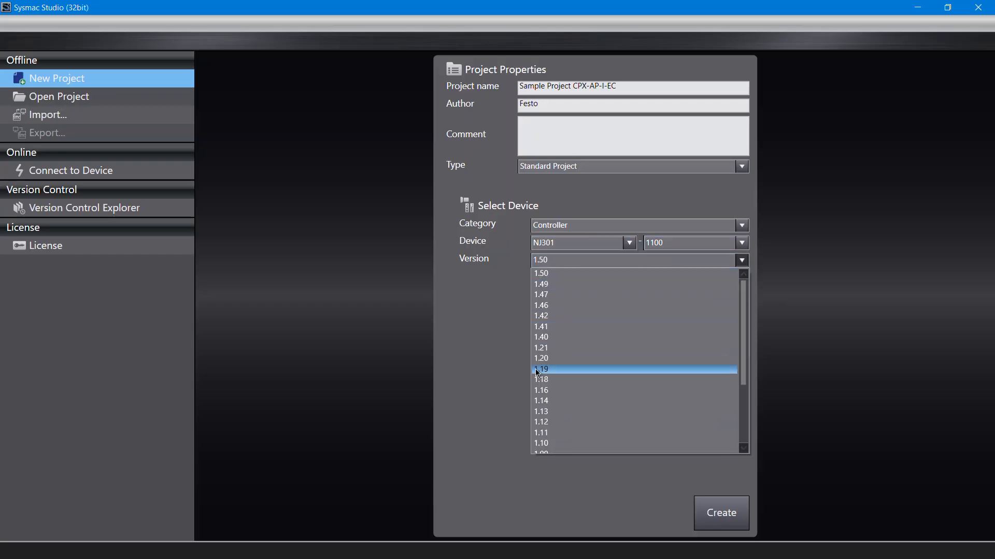
{"action": "left_click", "coordinate": [533, 377]}
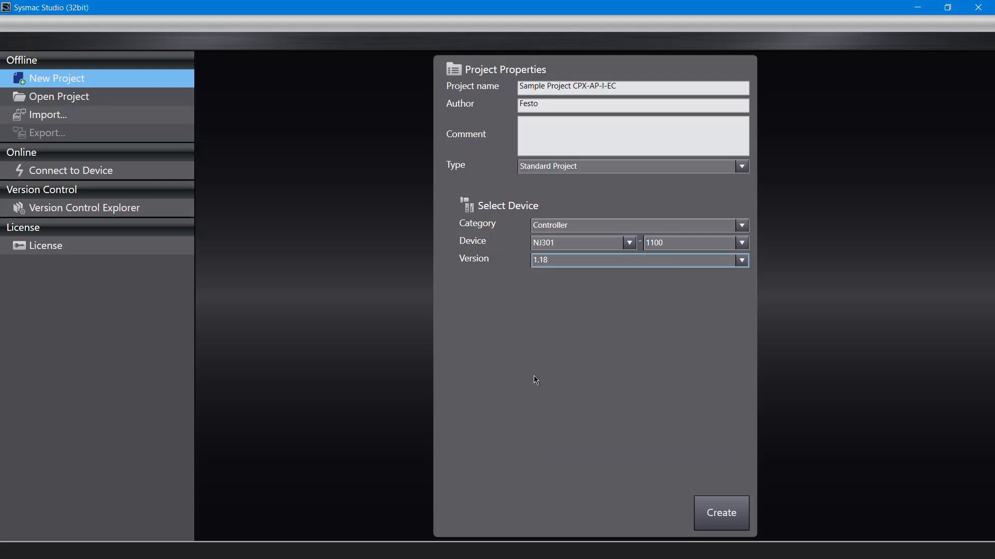
{"action": "left_click", "coordinate": [707, 513]}
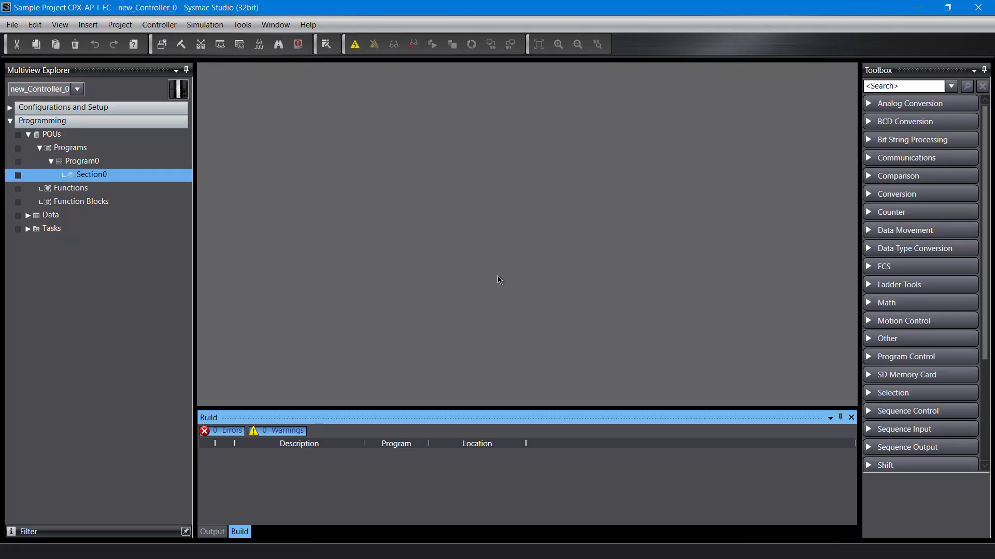
Step: Set the fixed IP address of the built-in EtherNet/IP port to 192.168.0.1
{"action": "left_click", "coordinate": [10, 110]}
{"action": "left_click", "coordinate": [29, 162]}
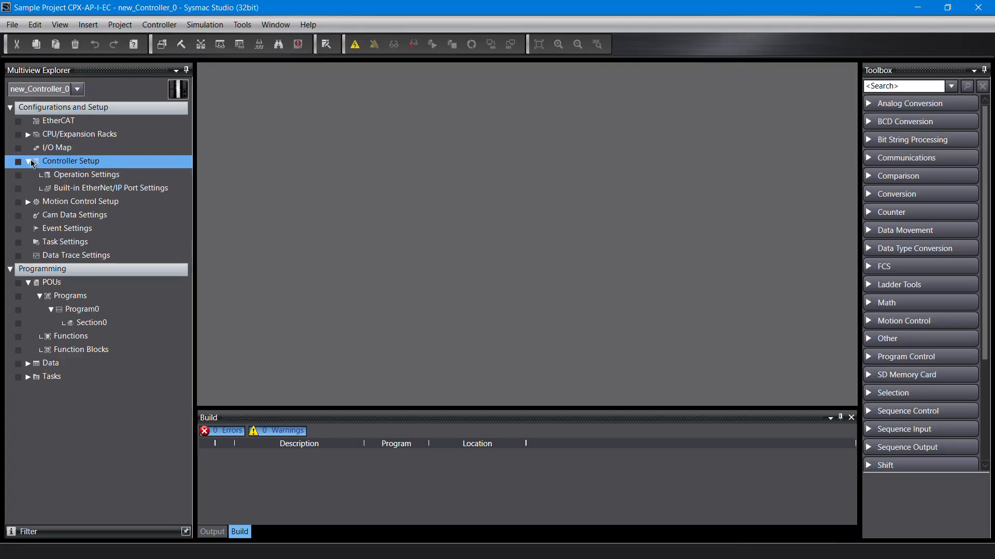
{"action": "left_click", "coordinate": [83, 191]}
{"action": "double_click", "coordinate": [83, 193]}
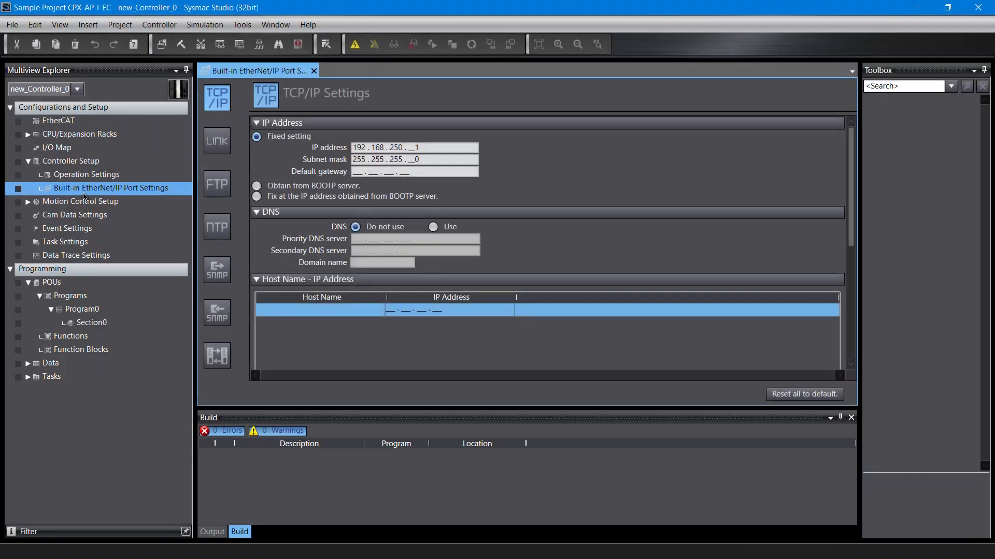
{"action": "left_click_drag", "start_coordinate": [420, 147], "coordinate": [353, 154]}
{"action": "type", "text": "192 . 168 . _0 . _1"}
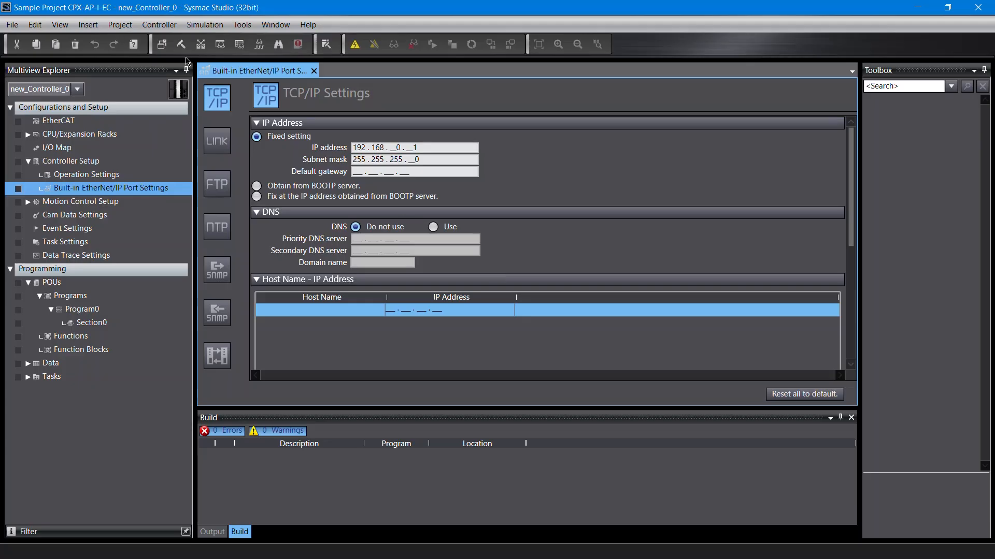
Step: Set up communications as an Ethernet connection via a hub to remote IP 192.168.0.1 and test the Ethernet connection
{"action": "left_click", "coordinate": [171, 29]}
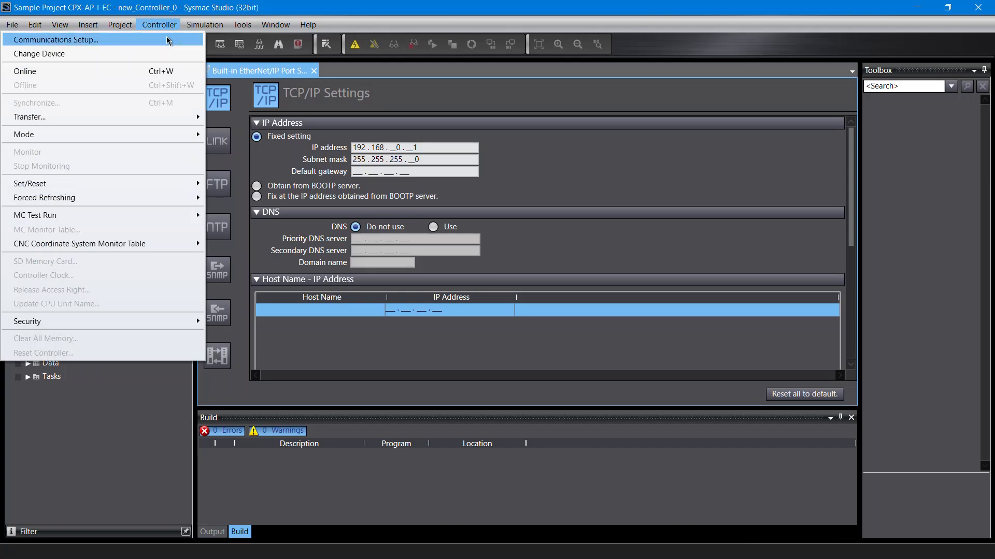
{"action": "left_click", "coordinate": [169, 41]}
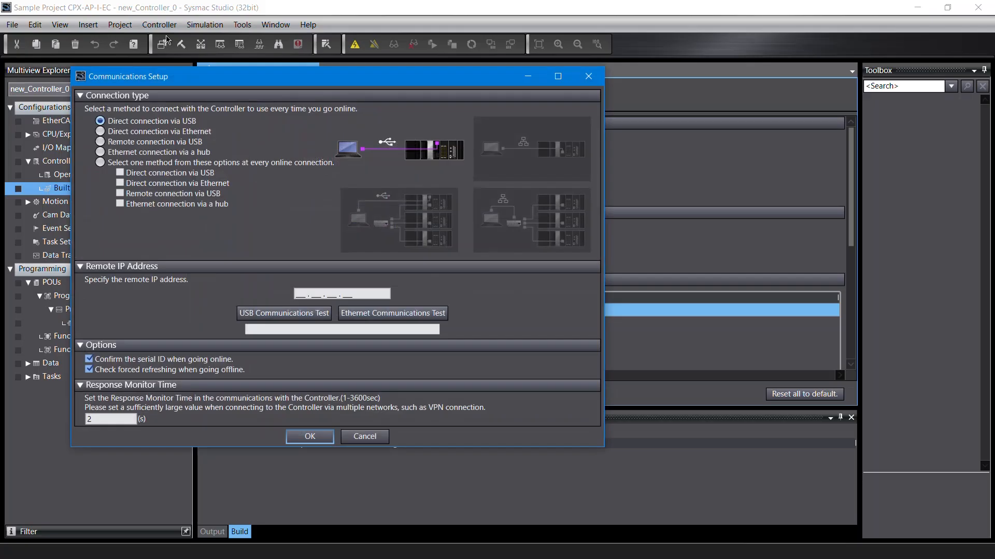
{"action": "left_click", "coordinate": [142, 153]}
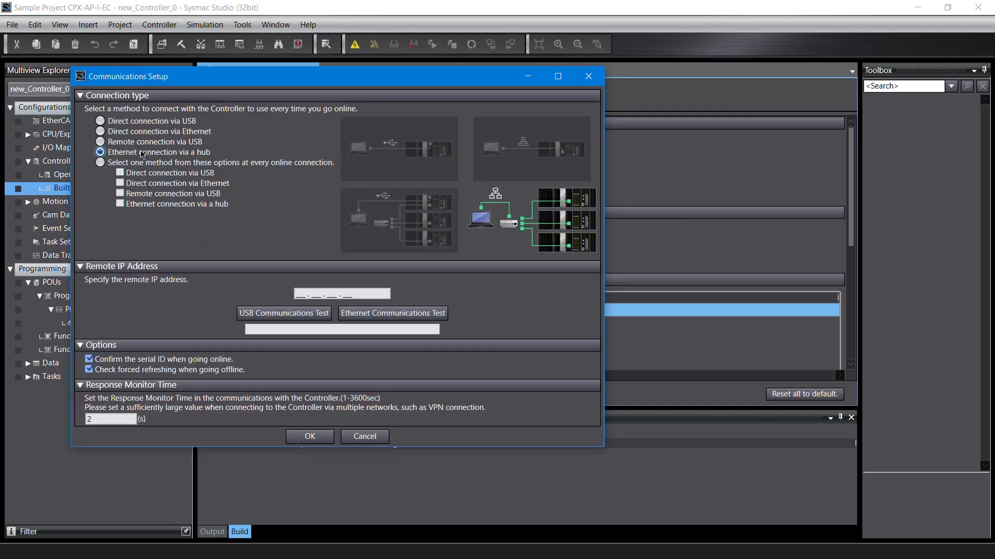
{"action": "left_click", "coordinate": [298, 294]}
{"action": "type", "text": "192.168.0.1"}
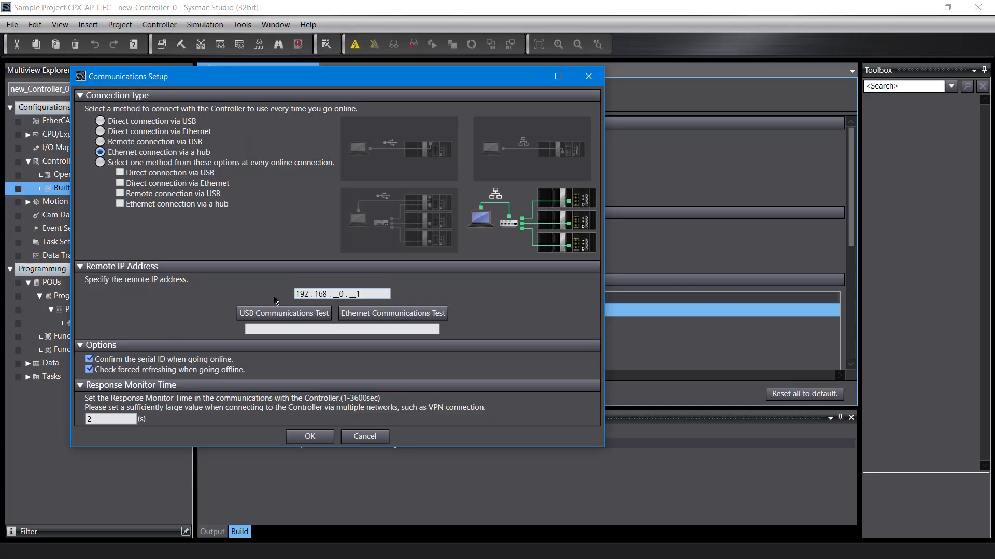
{"action": "left_click", "coordinate": [367, 313]}
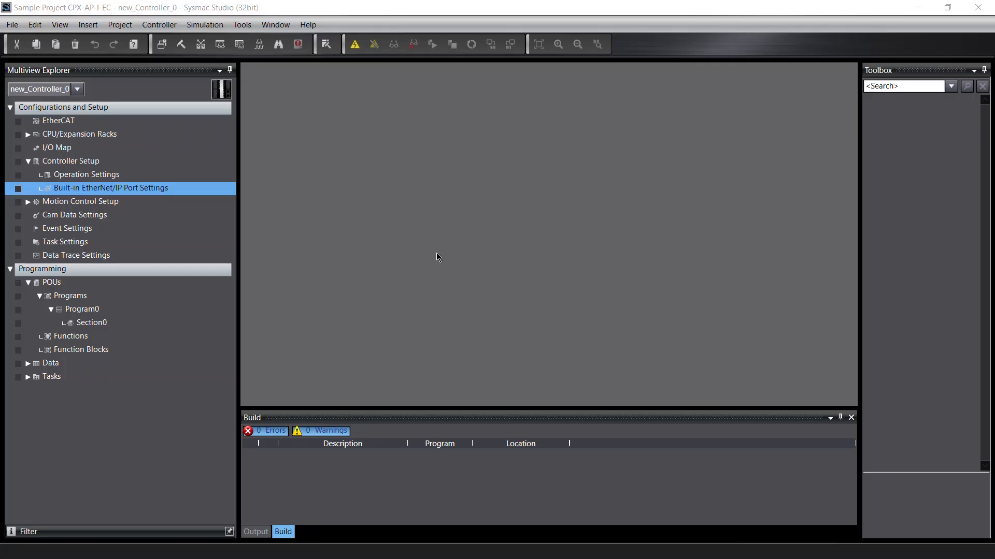
Step: Install the ESI file Festo-CPX-AP-EC-20230421.xml into the EtherCAT ESI library and expand its new entry
{"action": "double_click", "coordinate": [80, 121]}
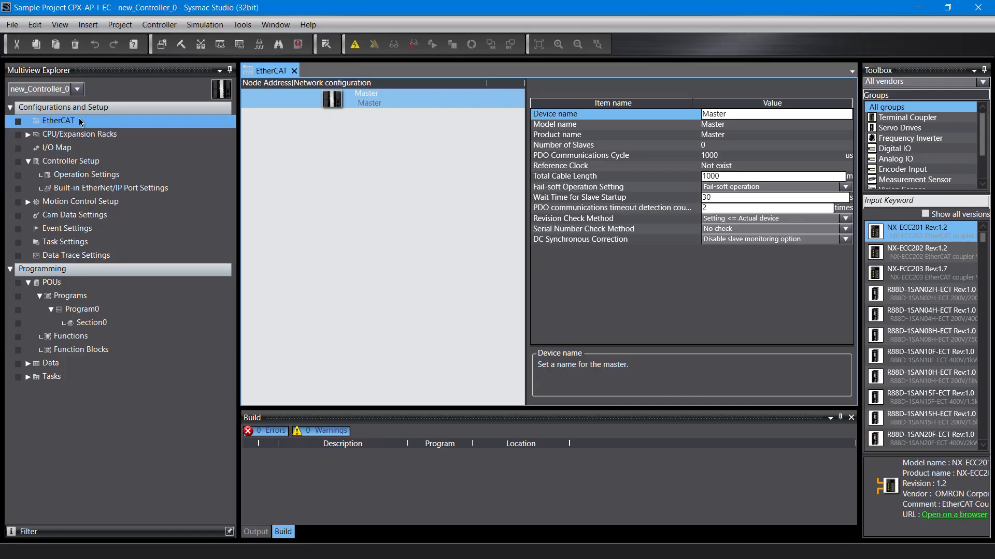
{"action": "right_click", "coordinate": [338, 102]}
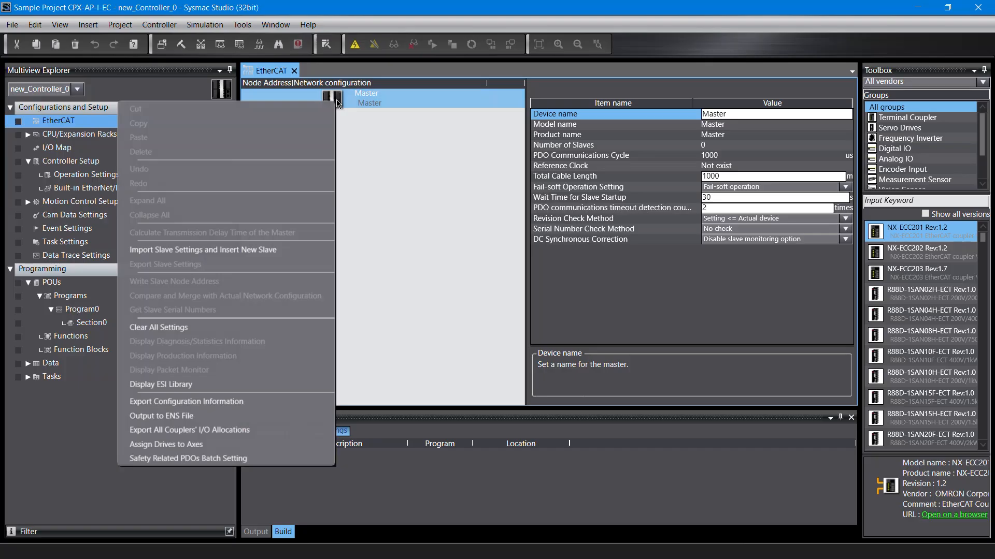
{"action": "left_click", "coordinate": [249, 384]}
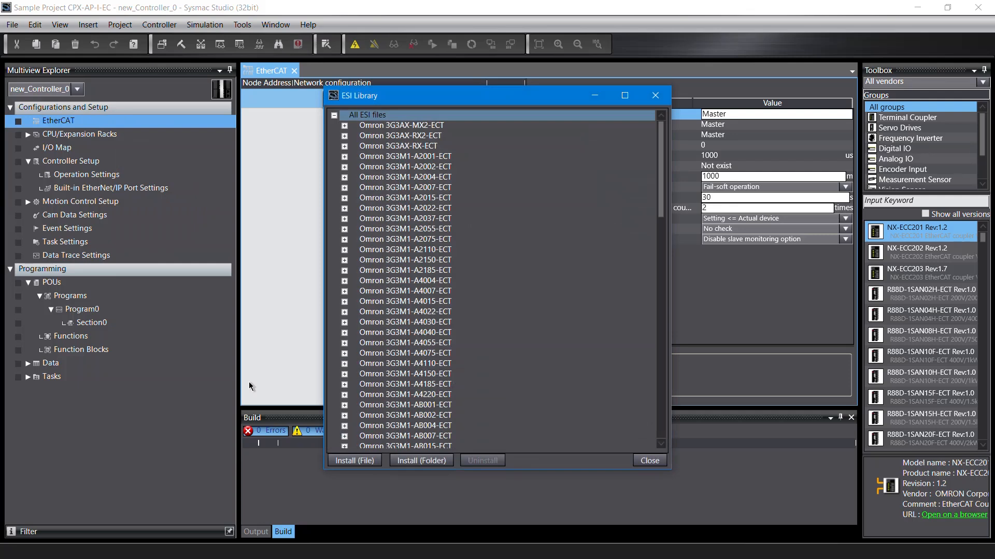
{"action": "left_click", "coordinate": [344, 461]}
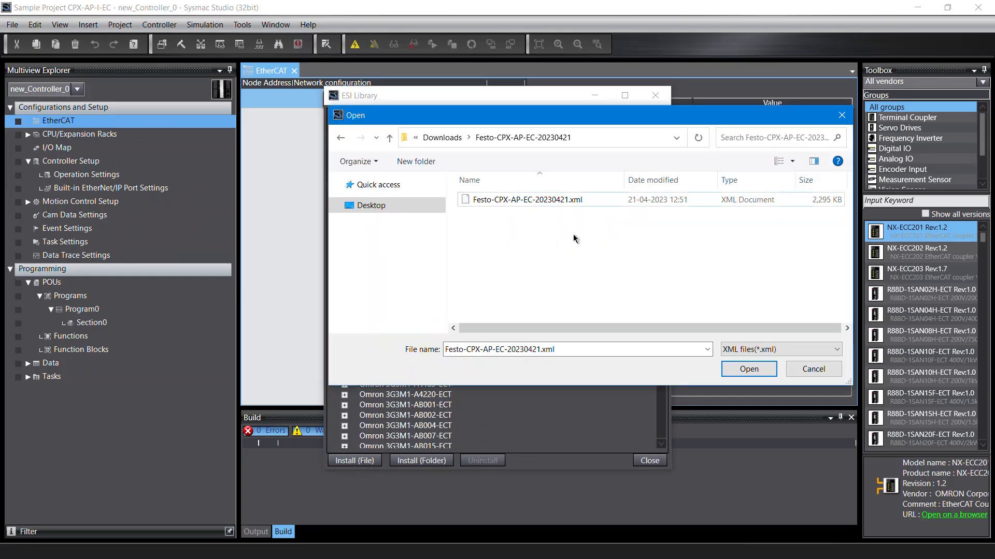
{"action": "left_click", "coordinate": [575, 201]}
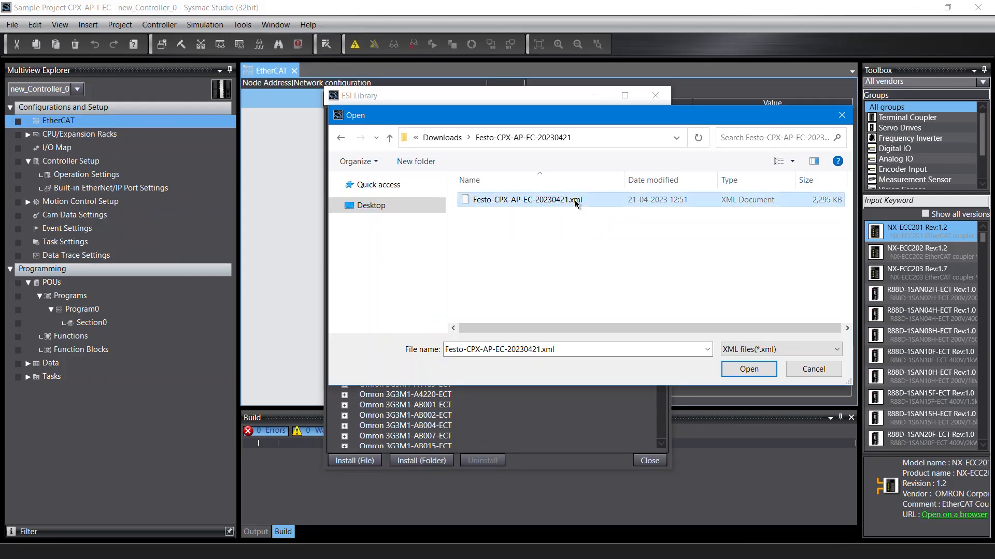
{"action": "left_click", "coordinate": [749, 369]}
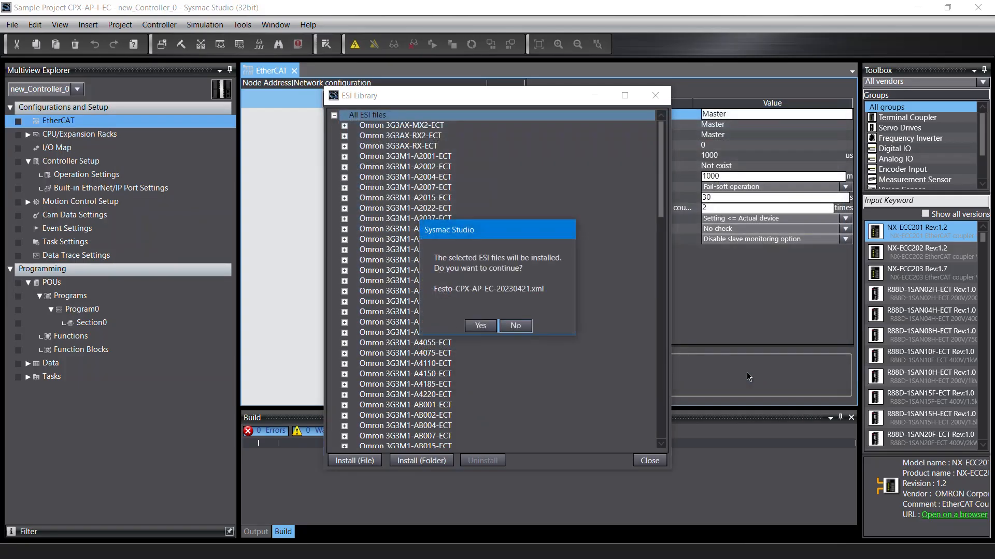
{"action": "left_click", "coordinate": [480, 326]}
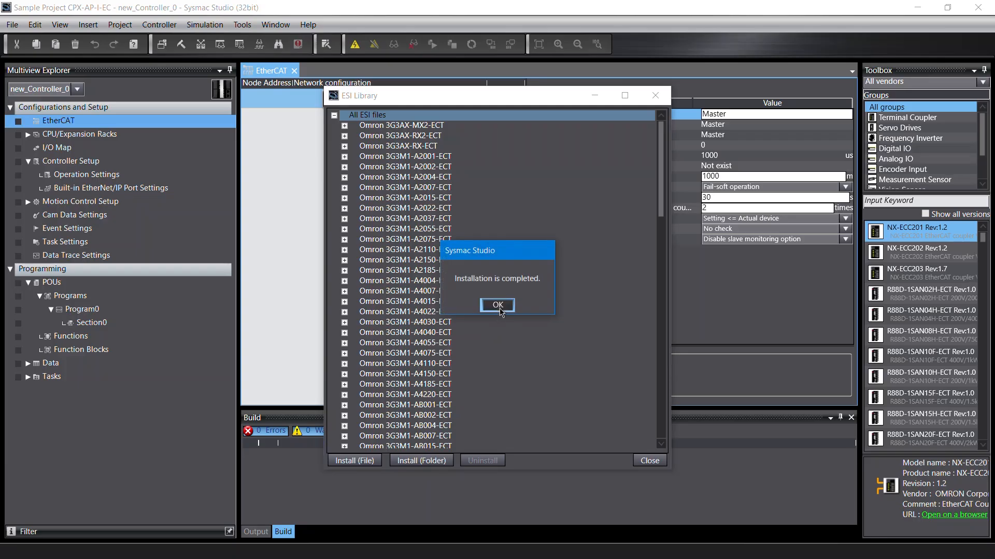
{"action": "left_click", "coordinate": [497, 304]}
{"action": "left_click_drag", "start_coordinate": [659, 207], "coordinate": [651, 429]}
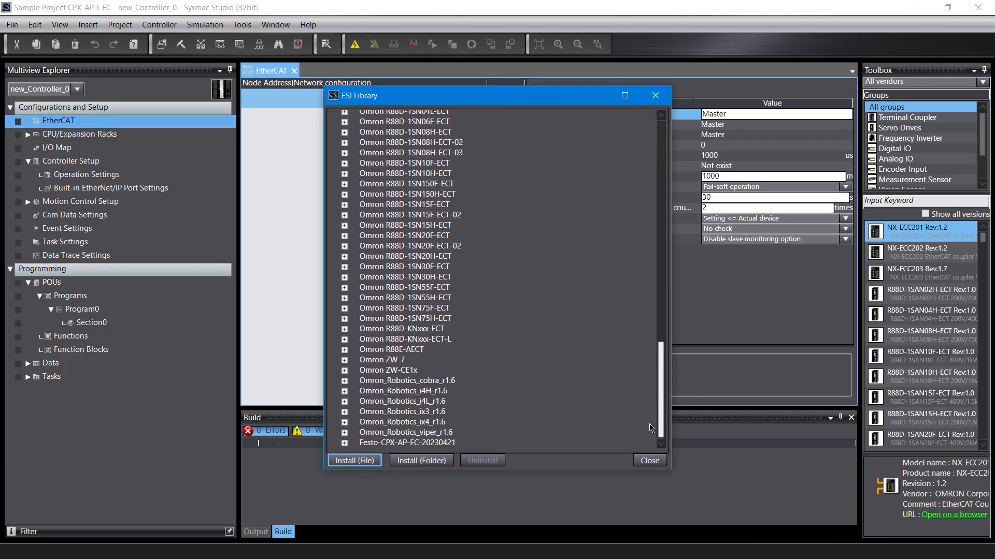
{"action": "left_click", "coordinate": [343, 445]}
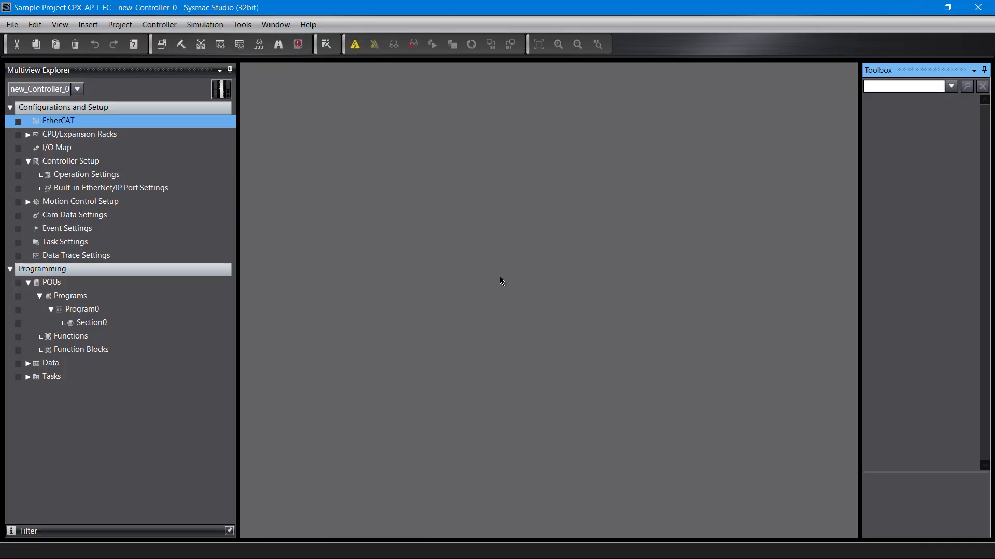
Step: Go online with the controller and compare the EtherCAT master with the actual network configuration
{"action": "left_click", "coordinate": [174, 28]}
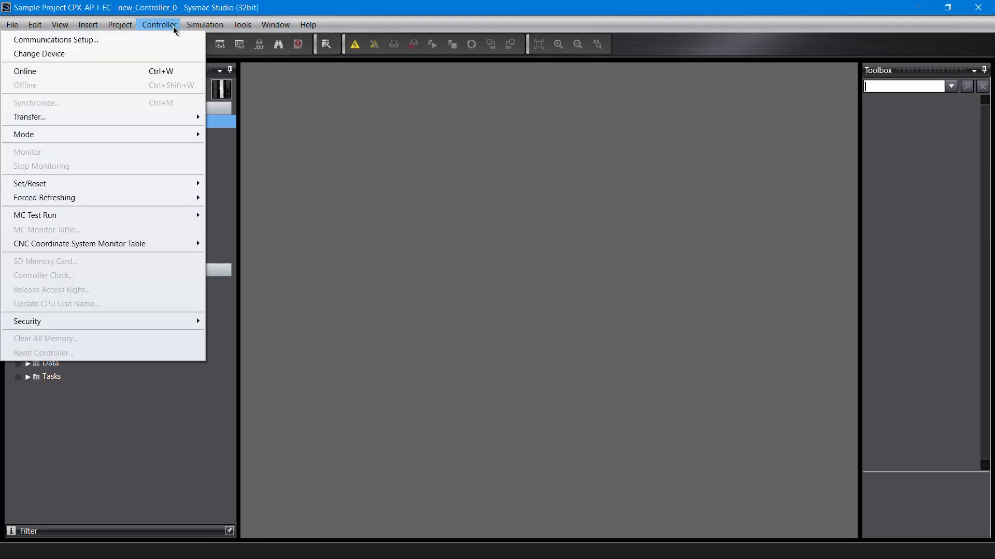
{"action": "left_click", "coordinate": [166, 74]}
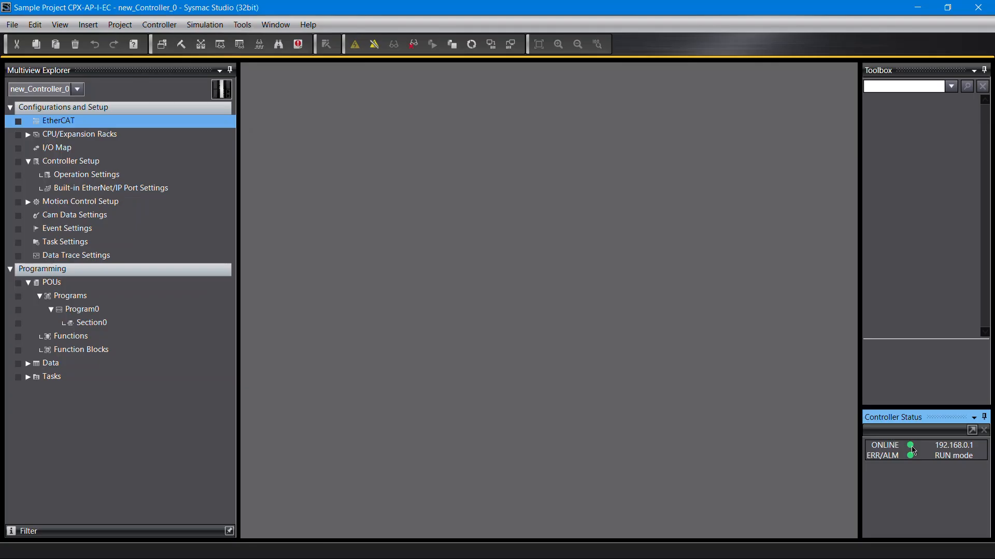
{"action": "double_click", "coordinate": [110, 127]}
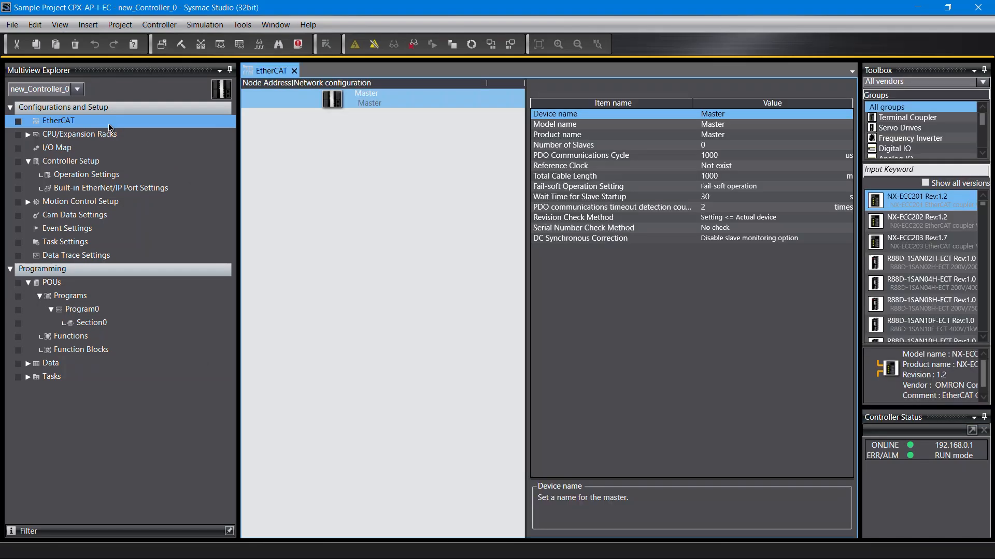
{"action": "right_click", "coordinate": [334, 100]}
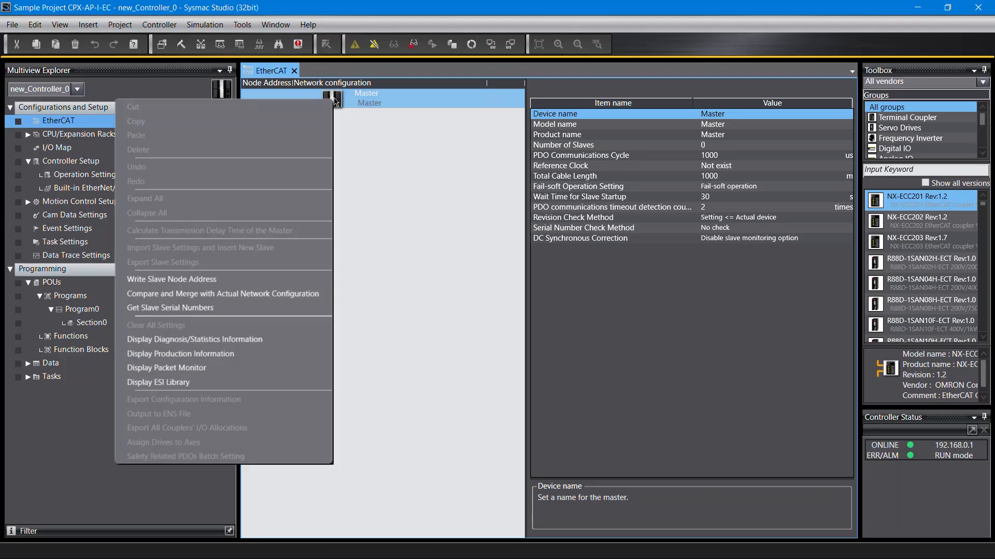
{"action": "left_click", "coordinate": [307, 293]}
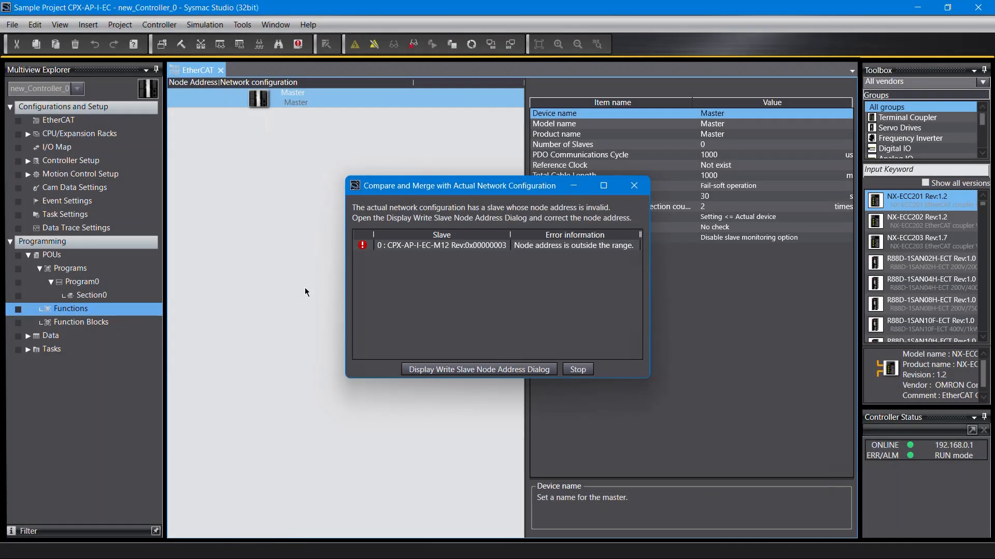
Step: Write node address 1 to the CPX-AP-I-EC-M12 slave
{"action": "left_click", "coordinate": [461, 369]}
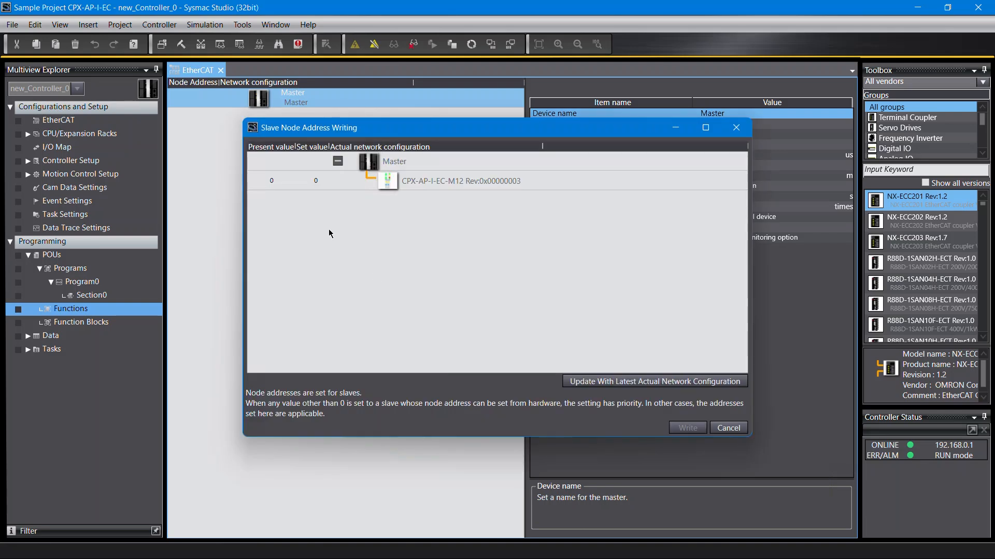
{"action": "left_click", "coordinate": [318, 182]}
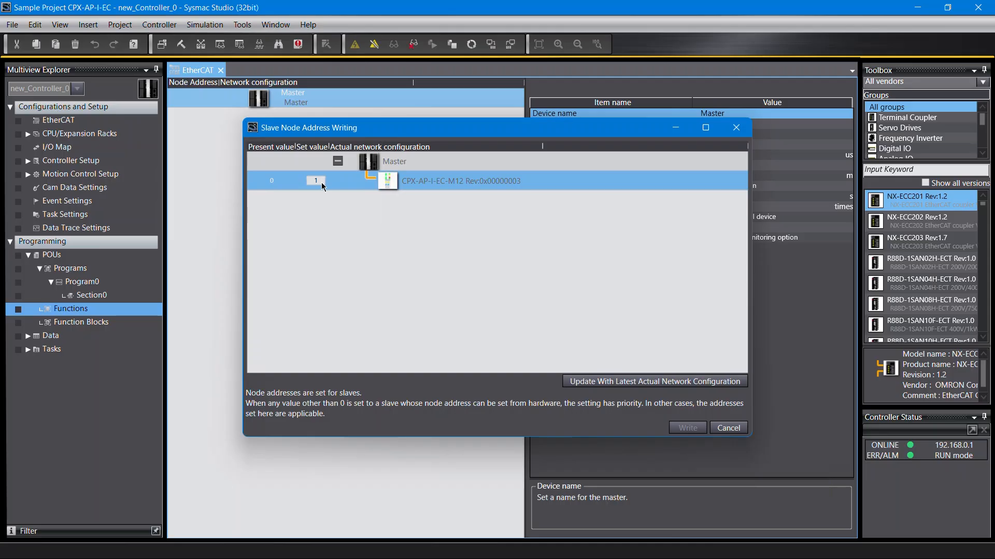
{"action": "left_click", "coordinate": [606, 383]}
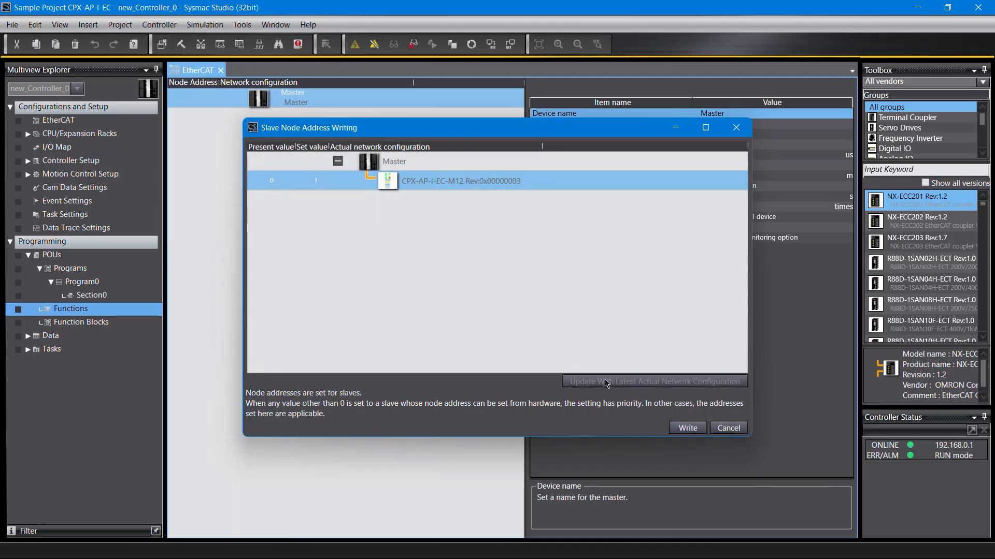
{"action": "left_click", "coordinate": [685, 428]}
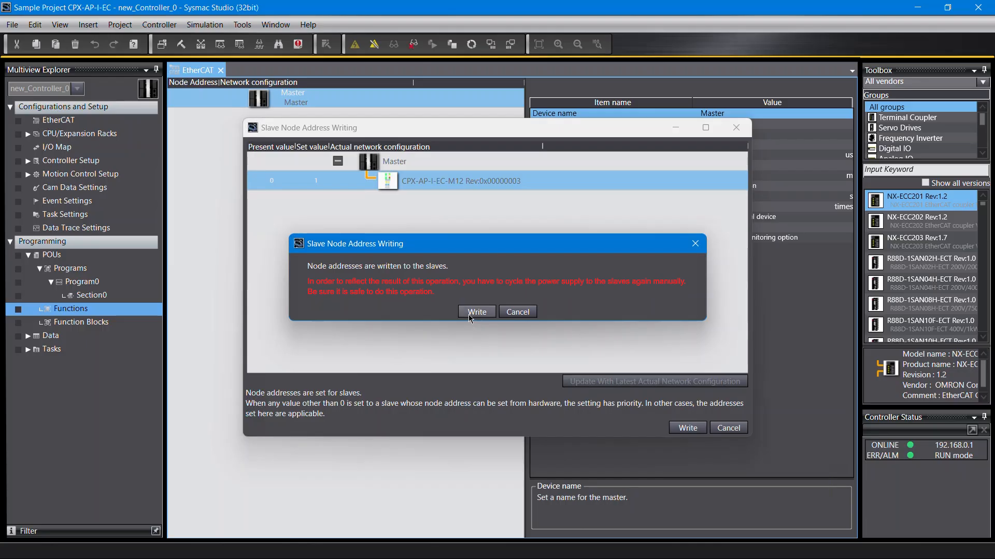
{"action": "left_click", "coordinate": [469, 313]}
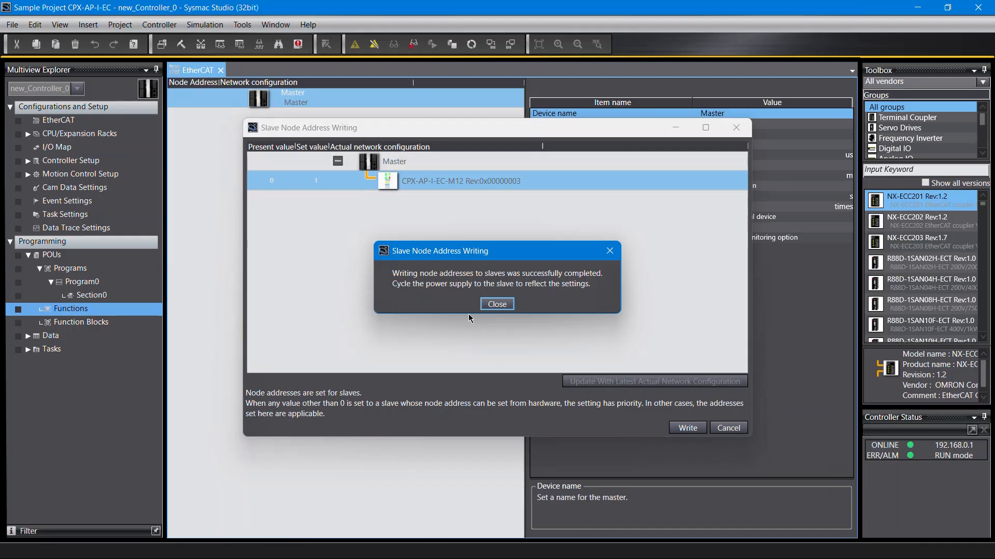
{"action": "left_click", "coordinate": [497, 305]}
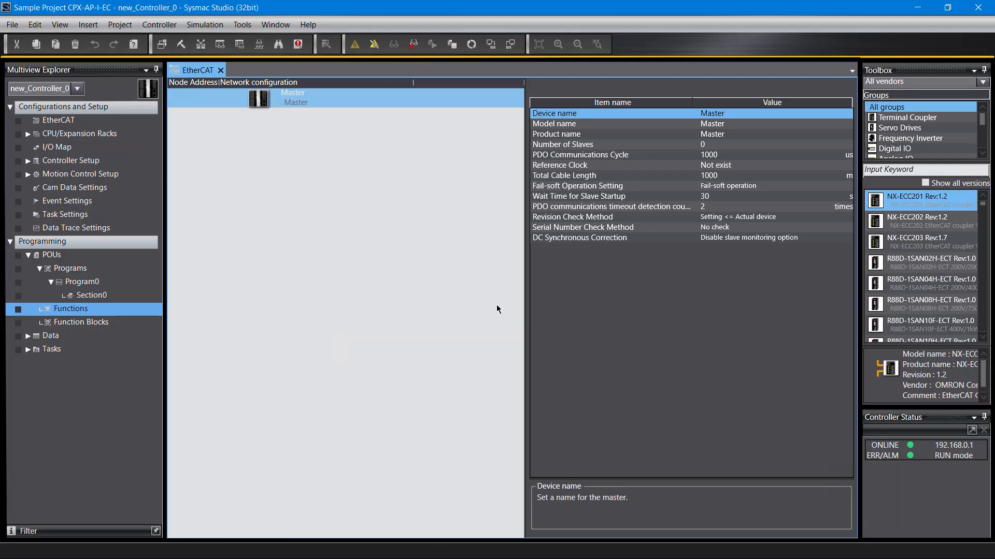
Step: Compare the EtherCAT master with the actual network and apply the actual network configuration to the project
{"action": "right_click", "coordinate": [282, 106]}
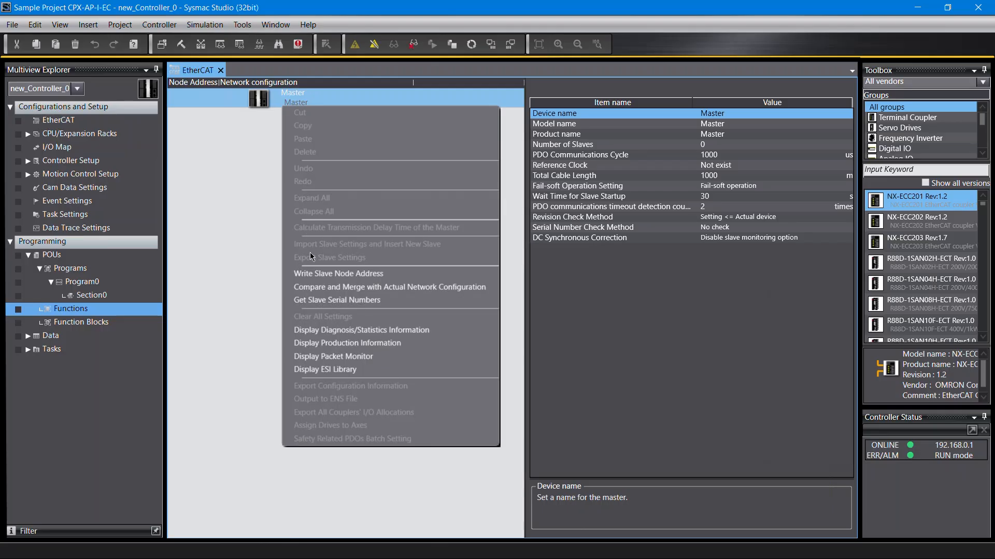
{"action": "left_click", "coordinate": [315, 287]}
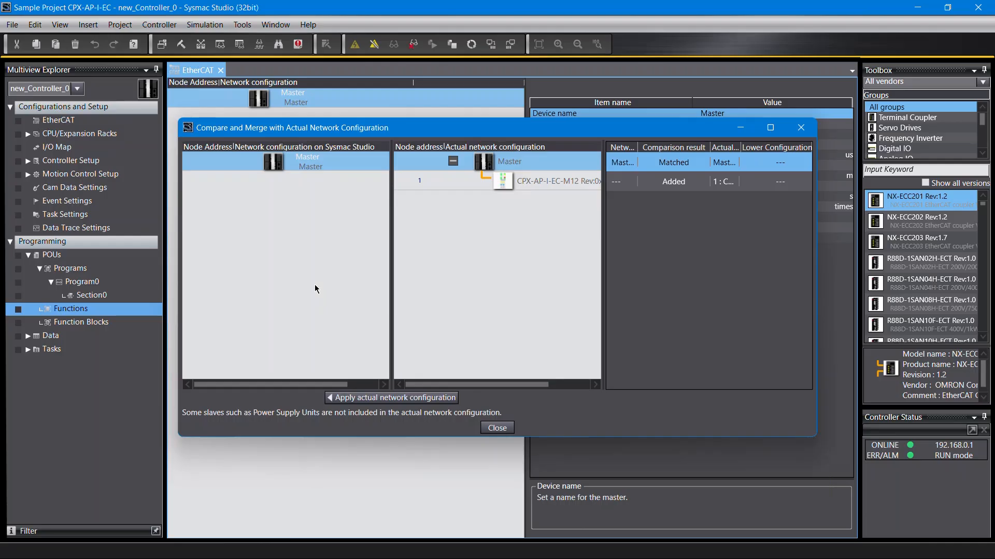
{"action": "left_click", "coordinate": [382, 399]}
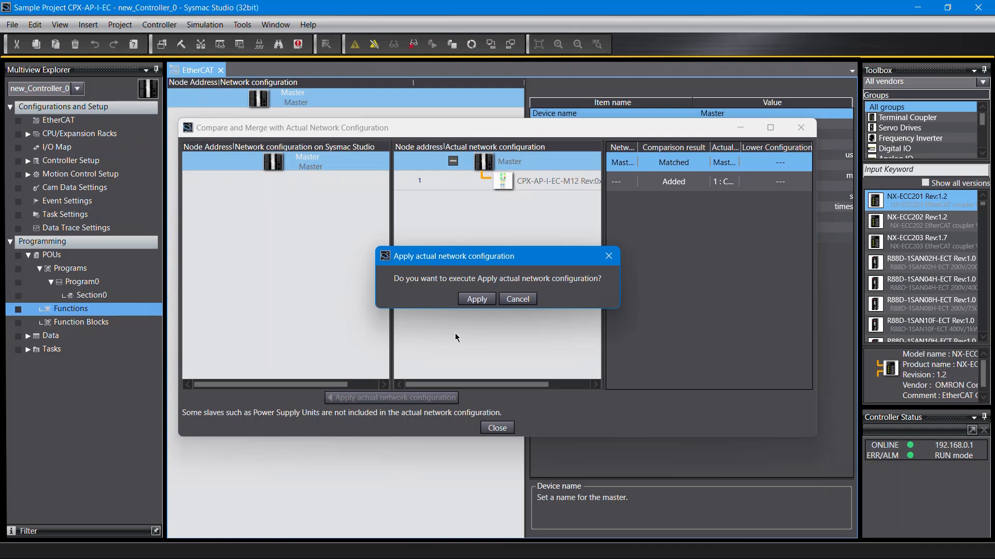
{"action": "left_click", "coordinate": [475, 300]}
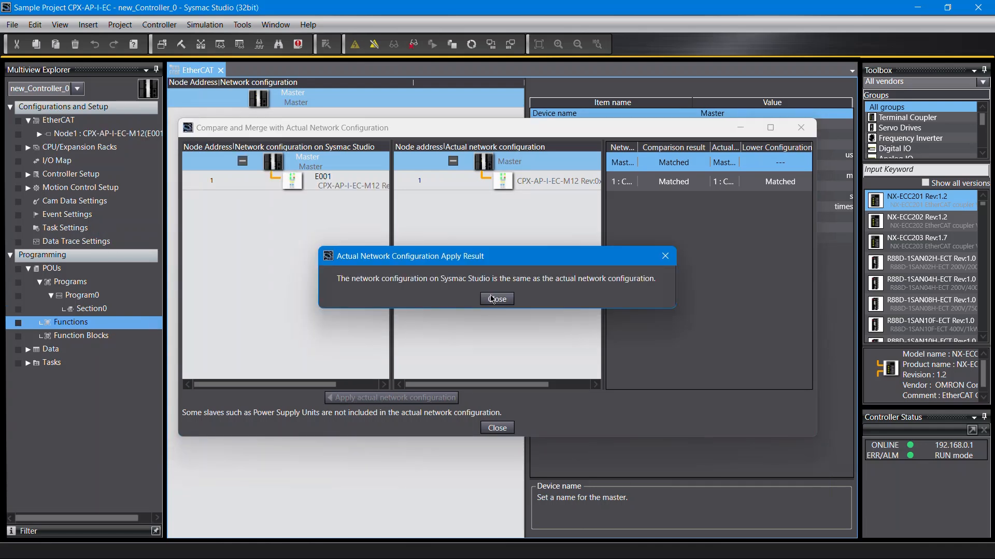
{"action": "left_click", "coordinate": [491, 299]}
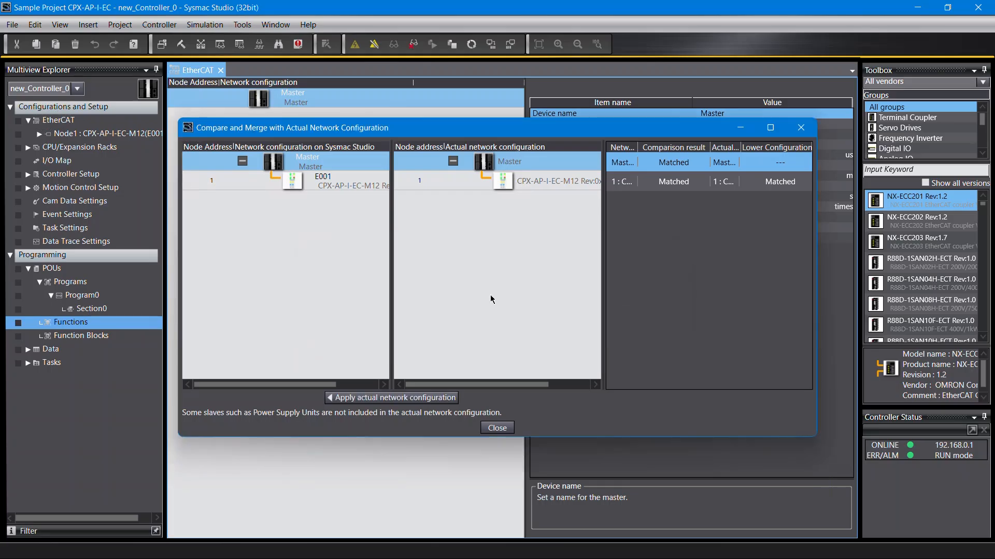
{"action": "left_click", "coordinate": [497, 428]}
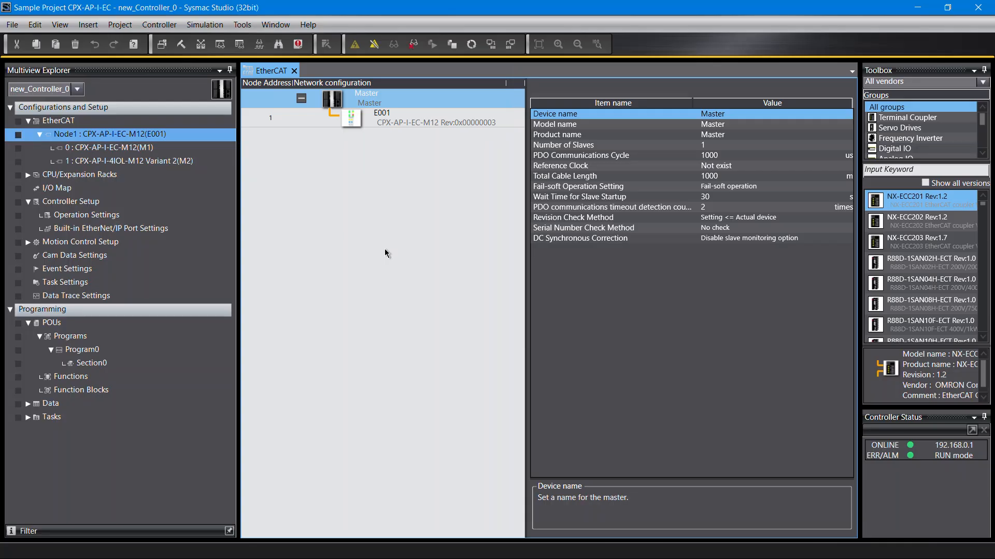
Step: Take the controller offline
{"action": "left_click", "coordinate": [166, 28]}
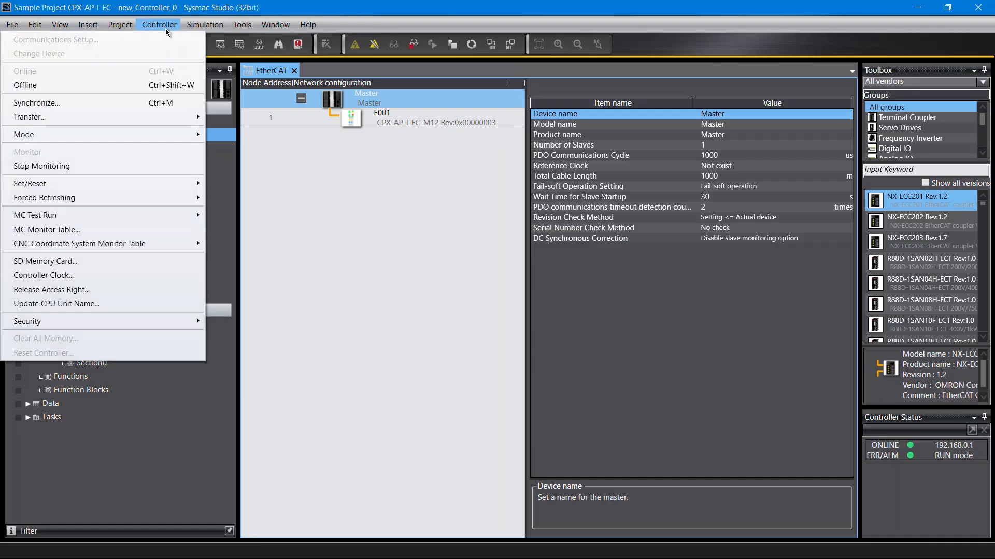
{"action": "left_click", "coordinate": [171, 86]}
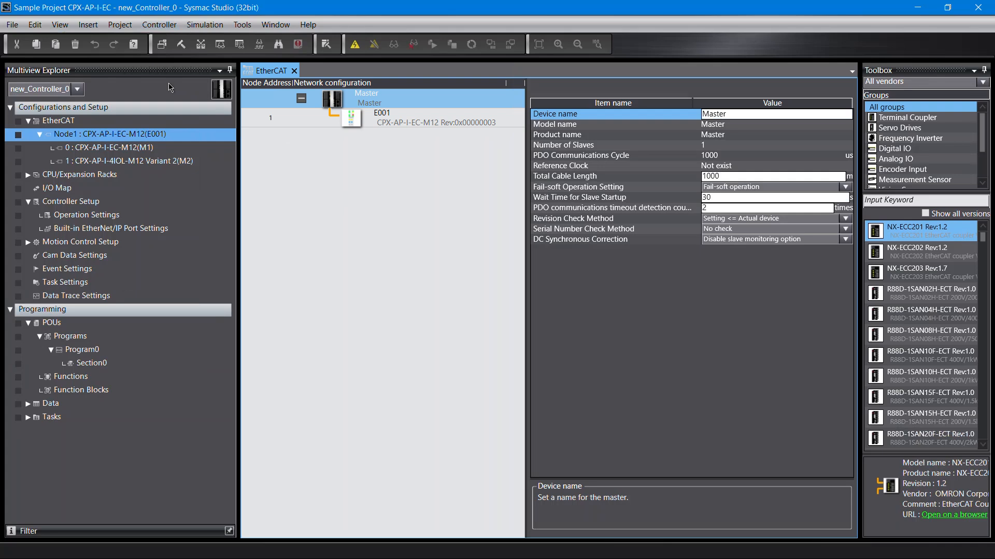
Step: Open slave E001's module configuration and set its module config send method to Send
{"action": "left_click", "coordinate": [363, 127]}
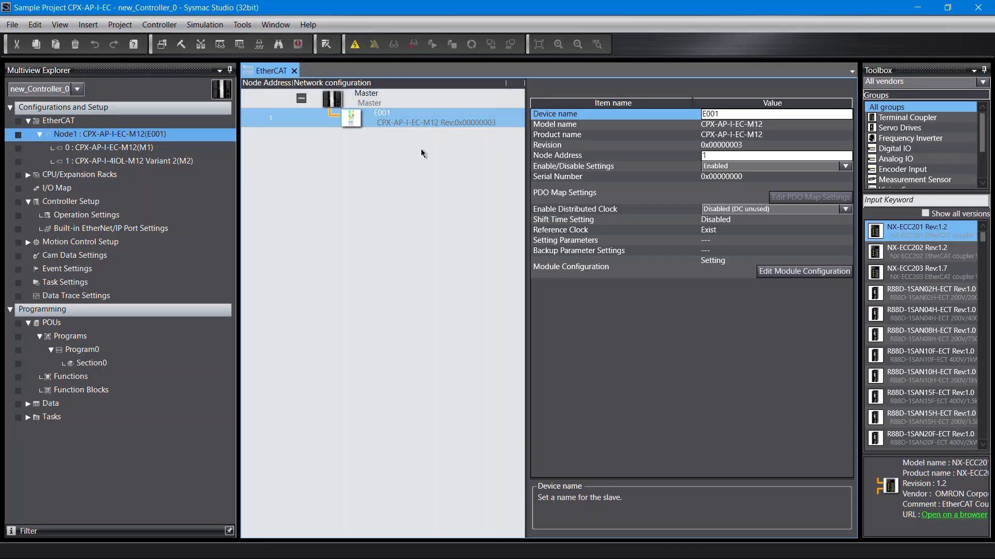
{"action": "left_click", "coordinate": [780, 277]}
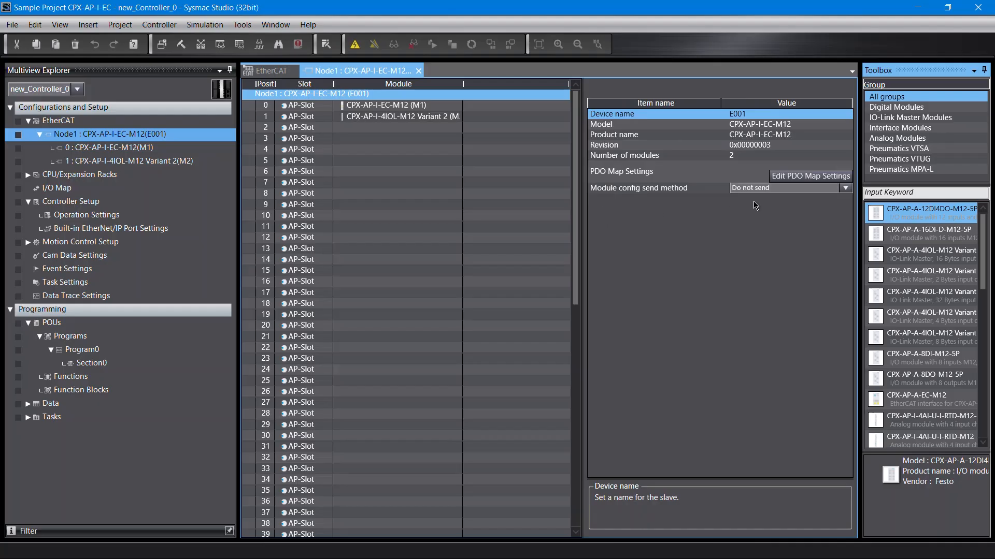
{"action": "left_click", "coordinate": [845, 188]}
{"action": "left_click", "coordinate": [845, 189]}
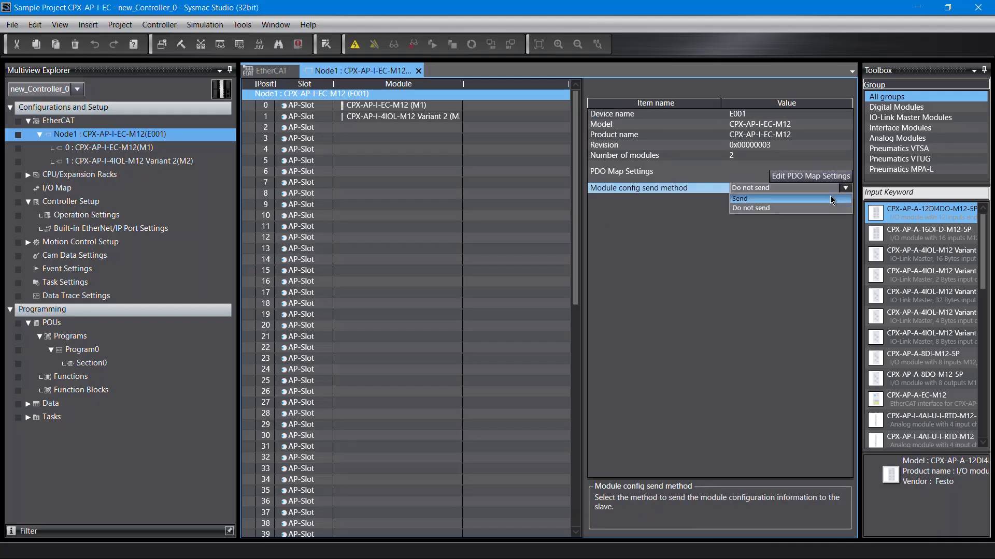
{"action": "left_click", "coordinate": [831, 199]}
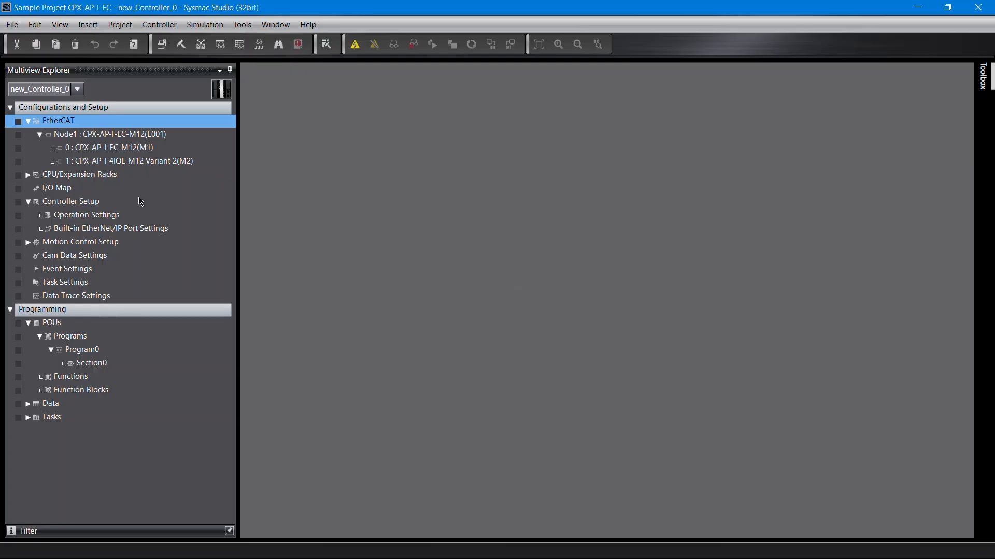
Step: Open the I/O Map, expand the CPX-AP-I-4IOL-M12 Variant 2 module, and assign variable SMS_Output to Outputs_Port 0_7000_01
{"action": "left_click", "coordinate": [69, 190]}
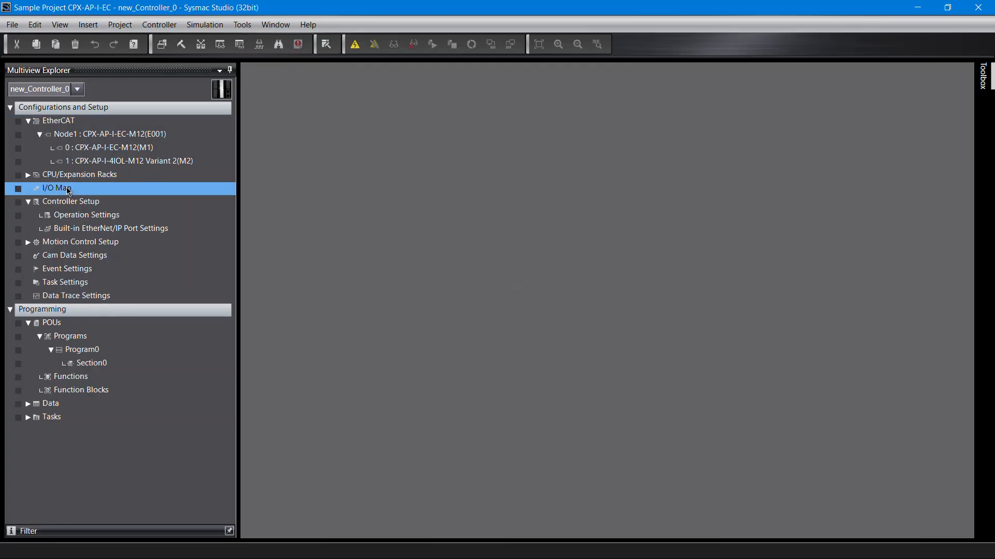
{"action": "double_click", "coordinate": [69, 190]}
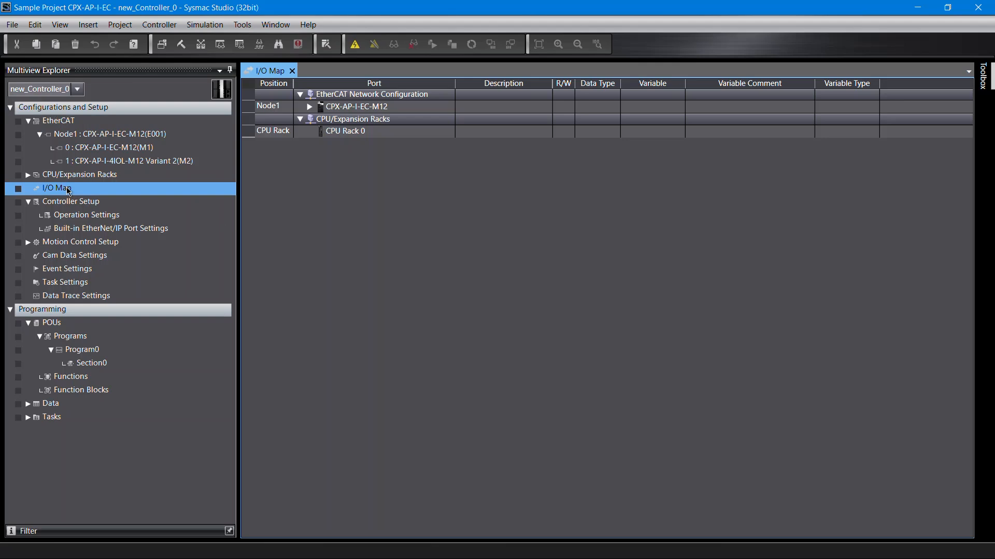
{"action": "left_click", "coordinate": [311, 108]}
{"action": "left_click", "coordinate": [320, 132]}
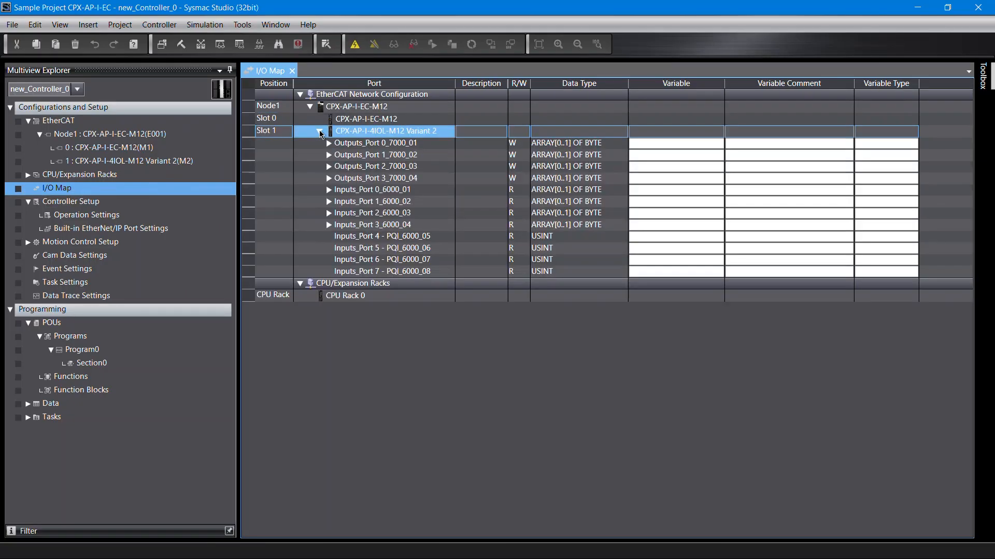
{"action": "left_click", "coordinate": [373, 147]}
{"action": "left_click", "coordinate": [661, 146]}
{"action": "type", "text": "SMS_Output"}
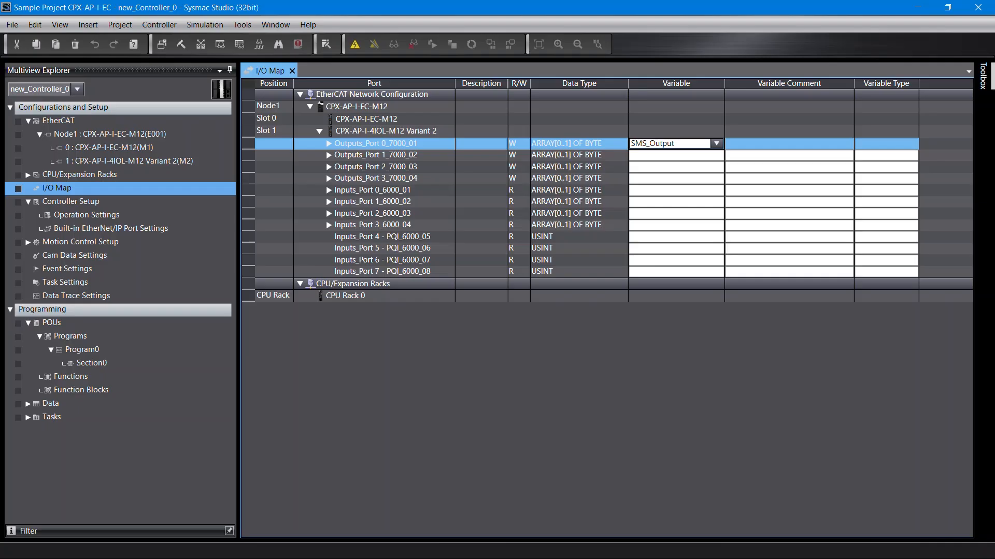
{"action": "key", "text": "Return"}
Step: Assign variable SMS_Input to Inputs_Port 0_6000_01 in the I/O Map
{"action": "left_click", "coordinate": [379, 192]}
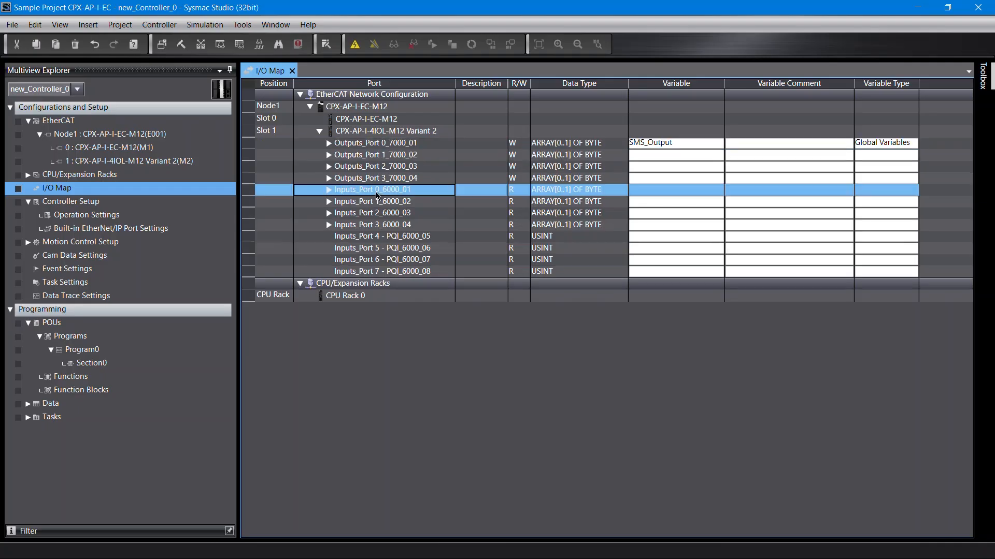
{"action": "left_click", "coordinate": [663, 190]}
{"action": "type", "text": "SMS_Input"}
{"action": "key", "text": "Return"}
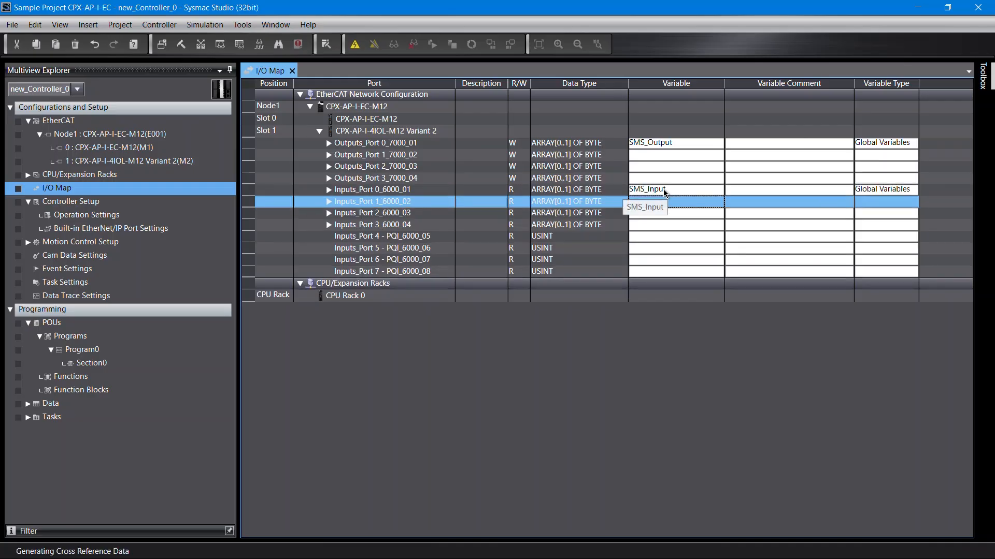
Step: Assign variable SMS_PQI_Input to Inputs_Port 4 - PQI_6000_05 in the I/O Map
{"action": "left_click", "coordinate": [452, 237]}
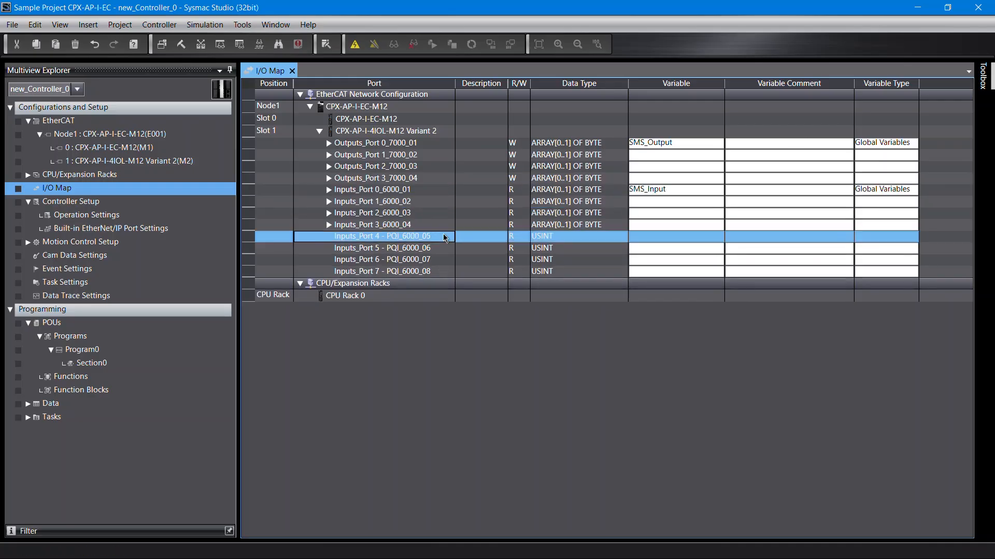
{"action": "left_click", "coordinate": [653, 238]}
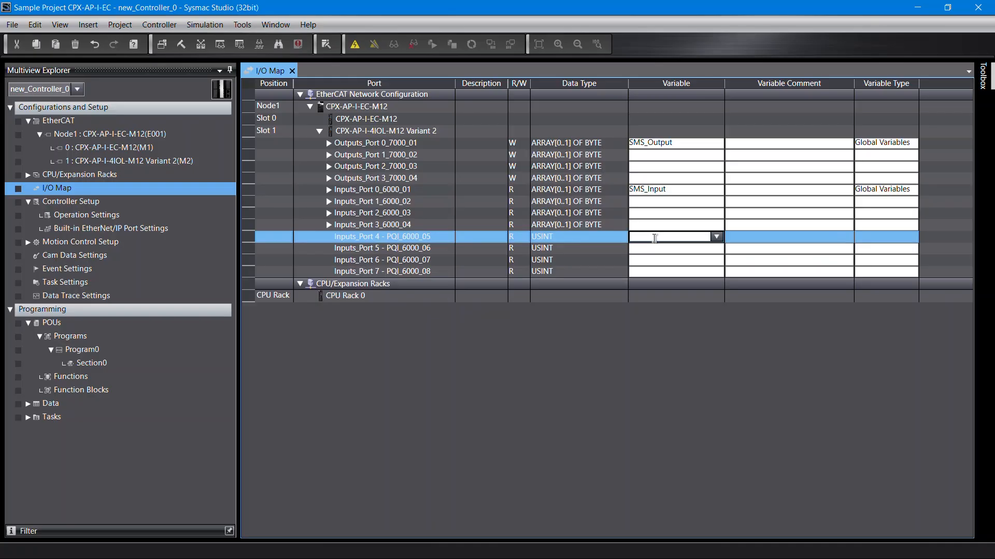
{"action": "type", "text": "SMS_PQI_Input"}
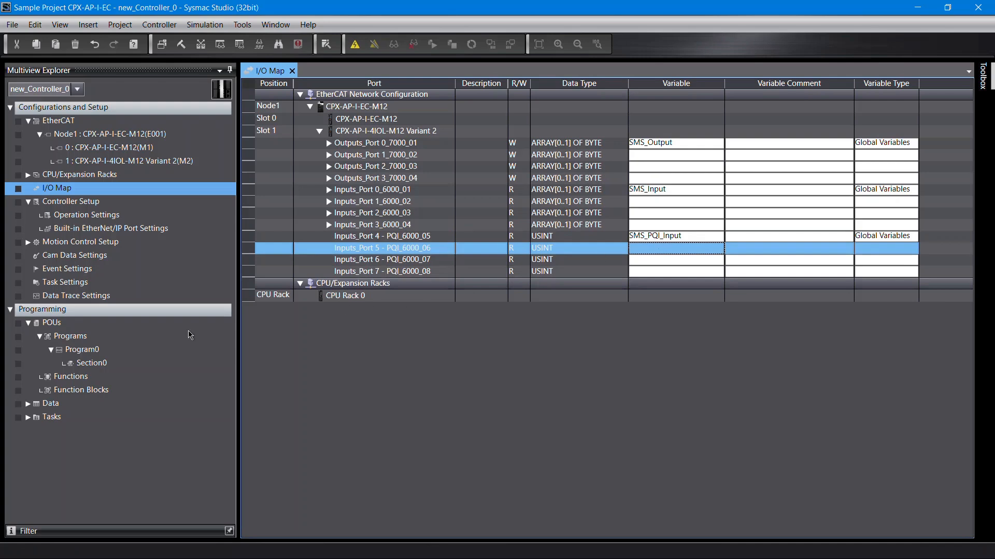
Step: Open the Global Variables list under Data
{"action": "left_click", "coordinate": [29, 410]}
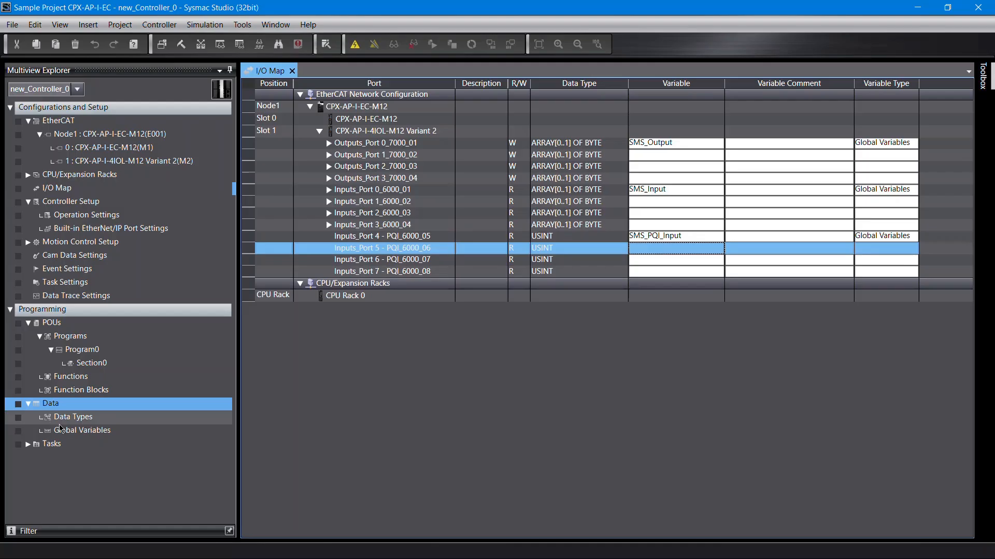
{"action": "double_click", "coordinate": [72, 432]}
{"action": "key", "text": "ctrl+a"}
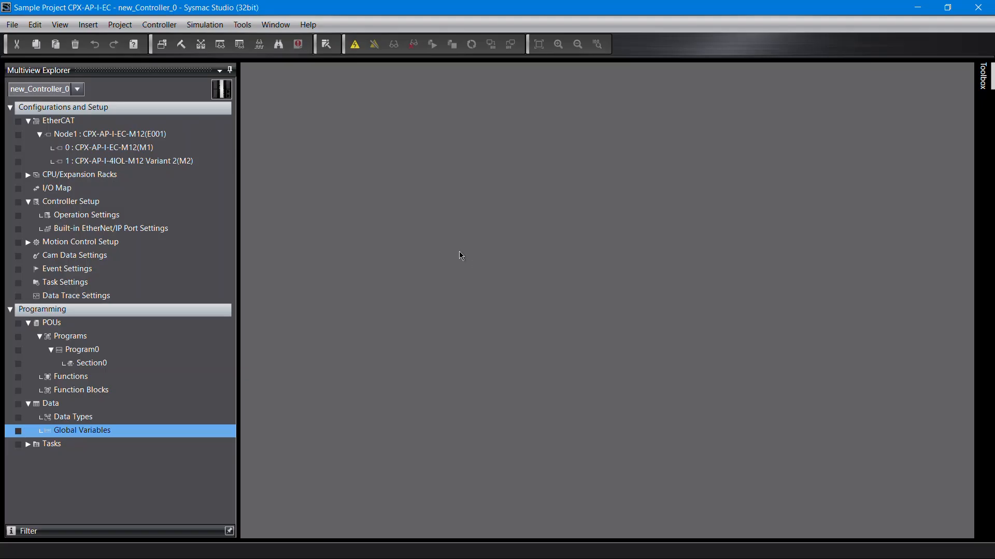
Step: Rebuild the controller
{"action": "left_click", "coordinate": [119, 24]}
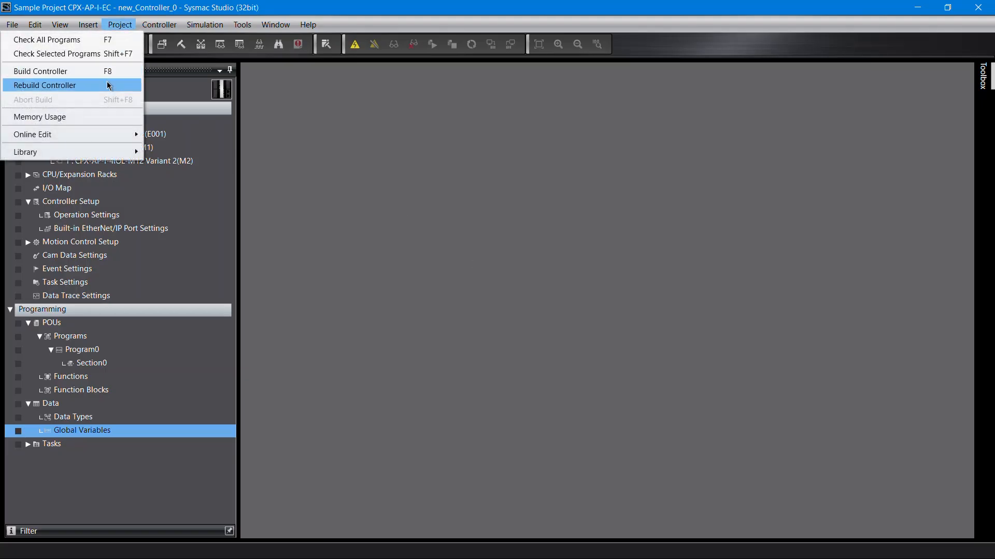
{"action": "left_click", "coordinate": [109, 86]}
{"action": "left_click", "coordinate": [479, 315]}
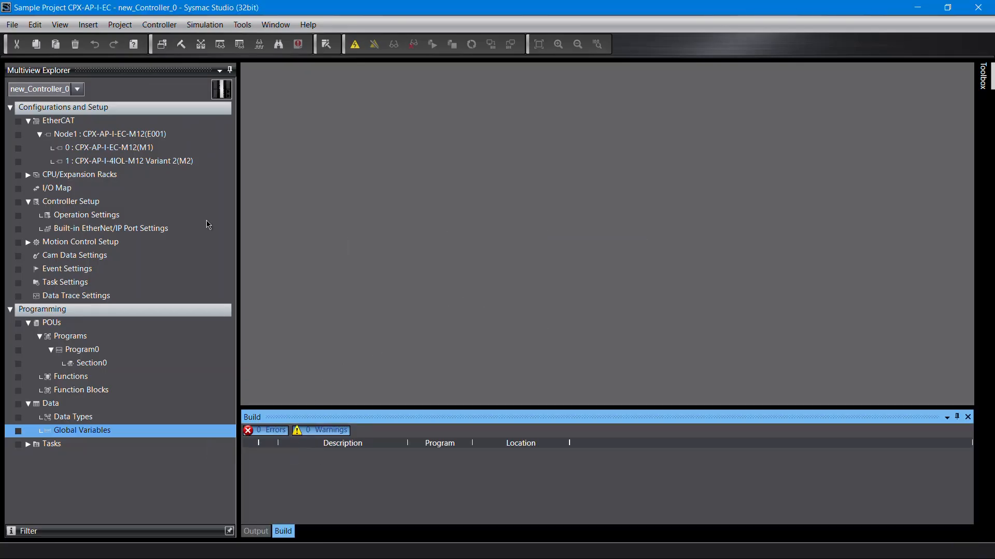
Step: Go online and transfer the project to the controller, confirming the switch to PROGRAM and then RUN mode
{"action": "left_click", "coordinate": [162, 26]}
{"action": "left_click", "coordinate": [169, 73]}
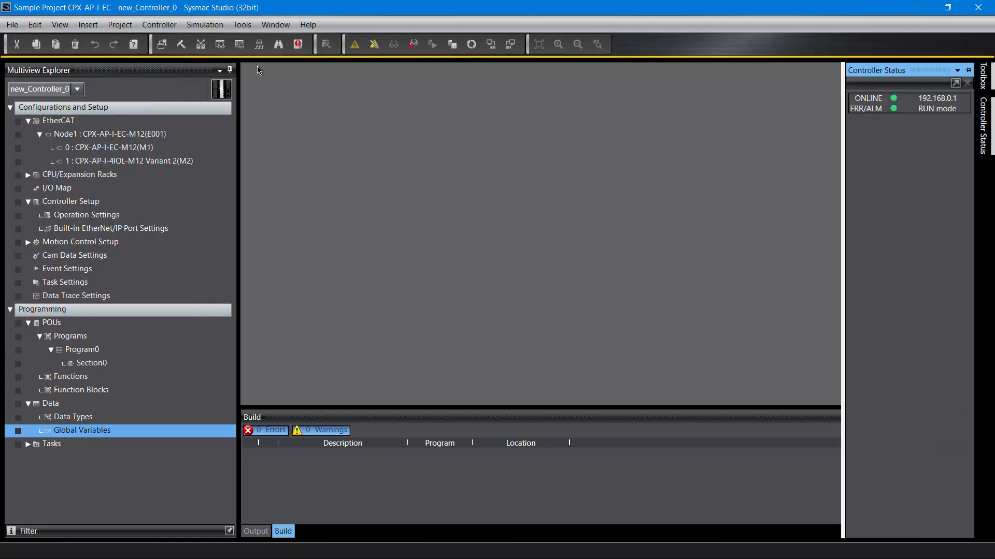
{"action": "left_click", "coordinate": [165, 26]}
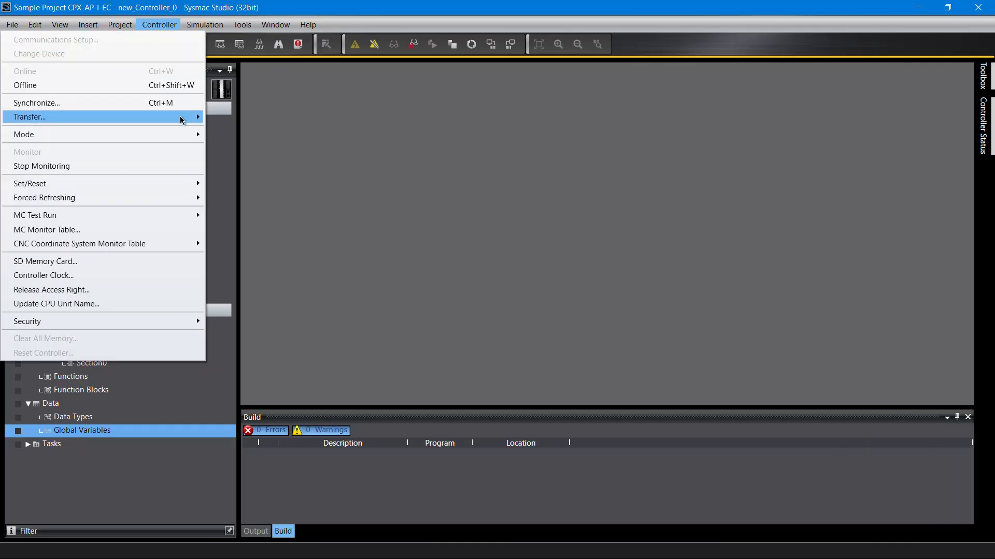
{"action": "mouse_move", "coordinate": [180, 120]}
{"action": "left_click", "coordinate": [278, 121]}
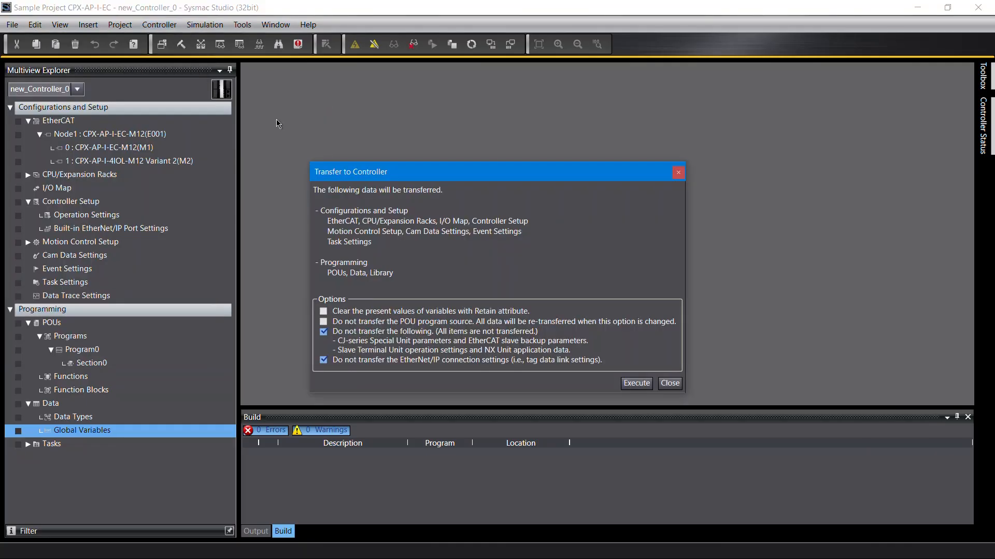
{"action": "left_click", "coordinate": [629, 387]}
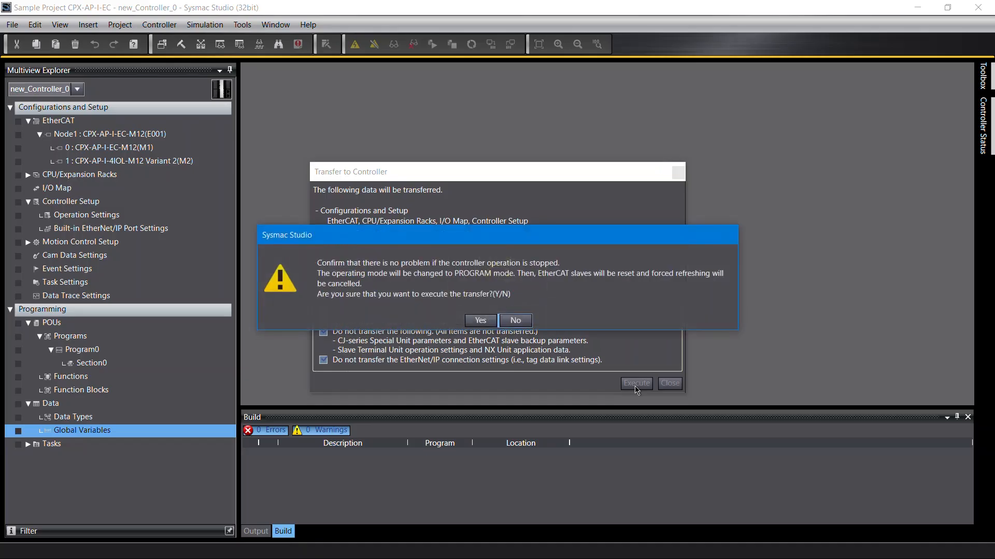
{"action": "left_click", "coordinate": [479, 320]}
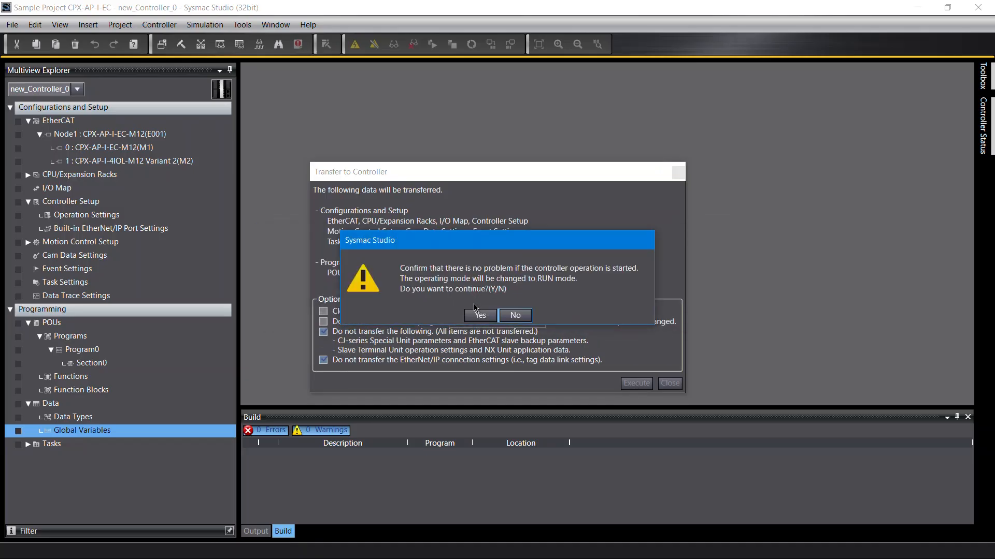
{"action": "left_click", "coordinate": [478, 315]}
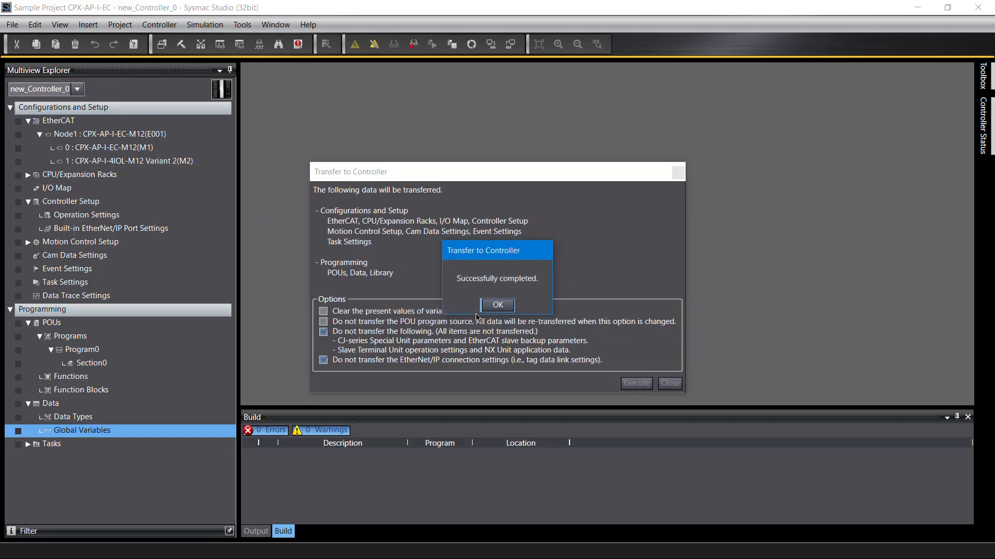
{"action": "left_click", "coordinate": [494, 306]}
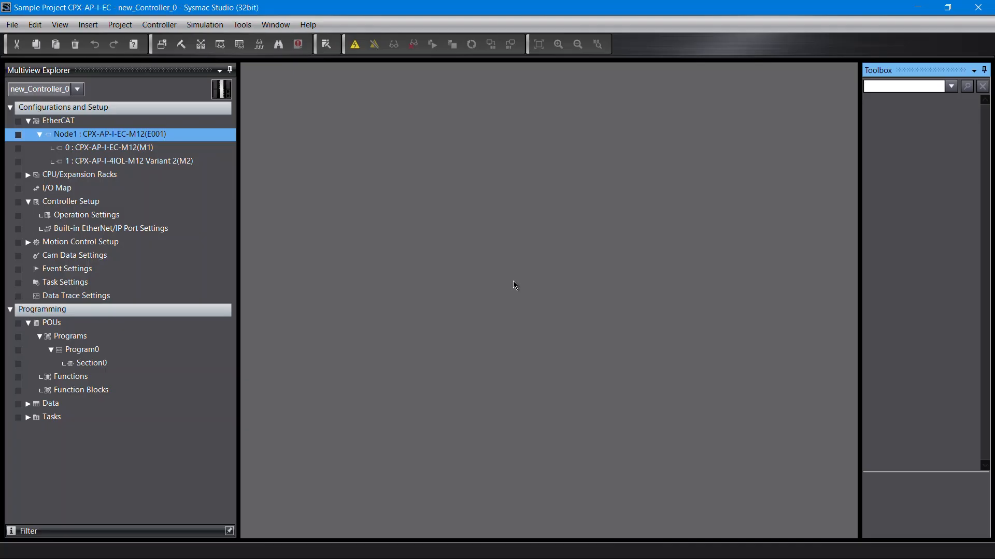
Step: Open the project's library references
{"action": "left_click", "coordinate": [129, 28]}
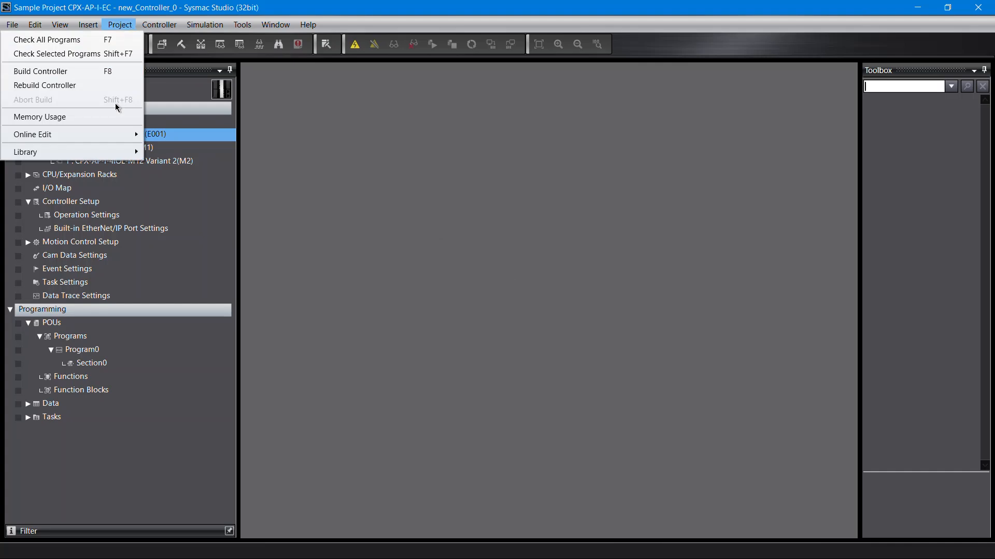
{"action": "mouse_move", "coordinate": [107, 153]}
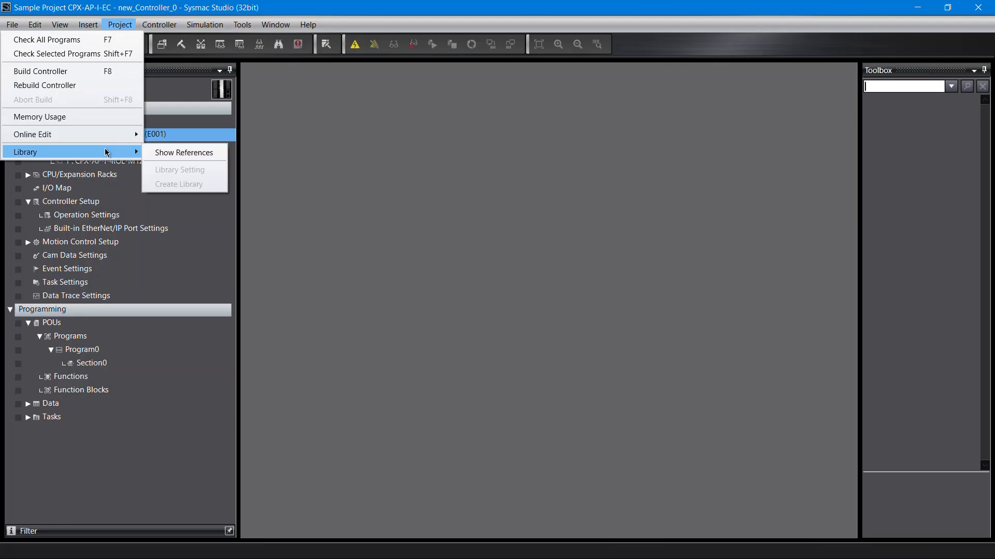
{"action": "left_click", "coordinate": [184, 156]}
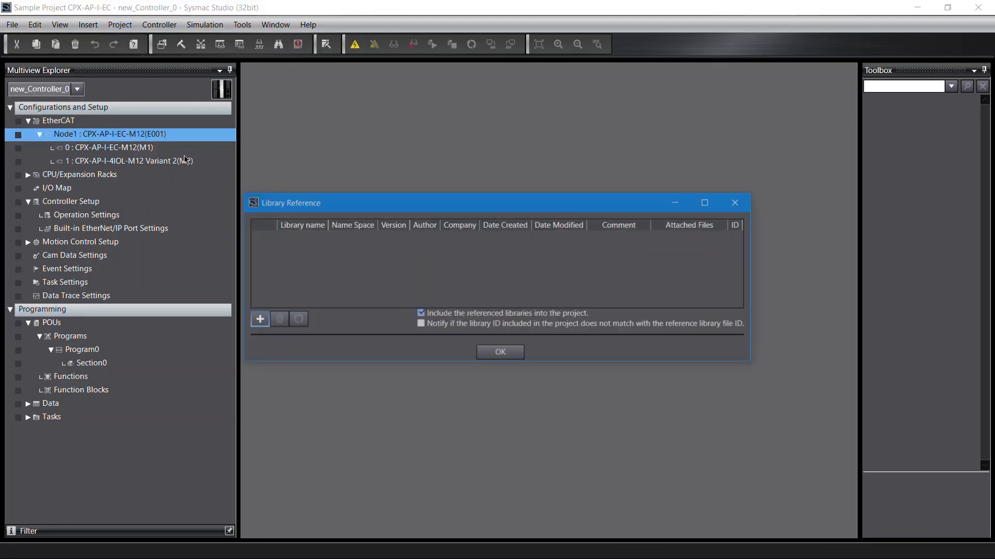
Step: Add a reference to the library file Festo_CPX_AP_EC.slr from the 02 Library folder
{"action": "left_click", "coordinate": [257, 319]}
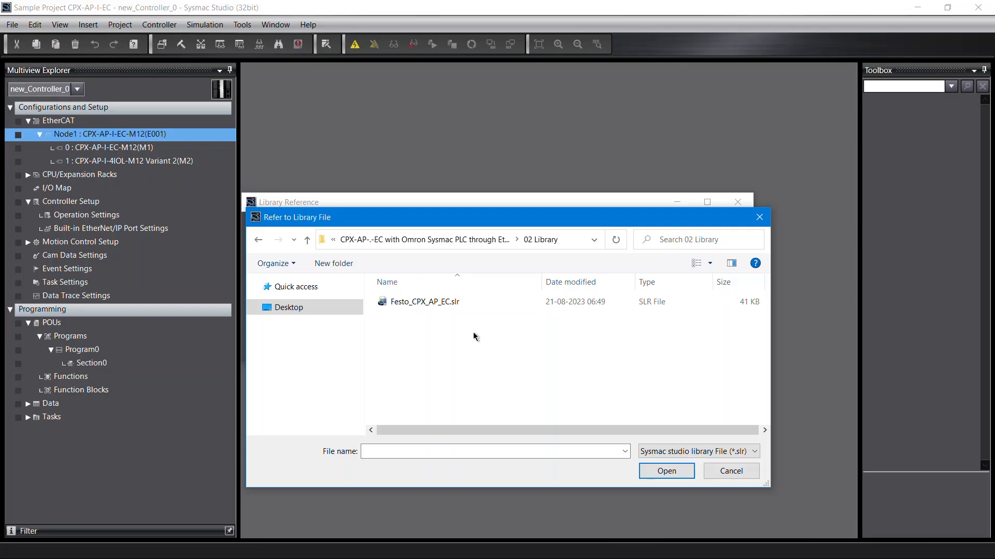
{"action": "left_click", "coordinate": [444, 306]}
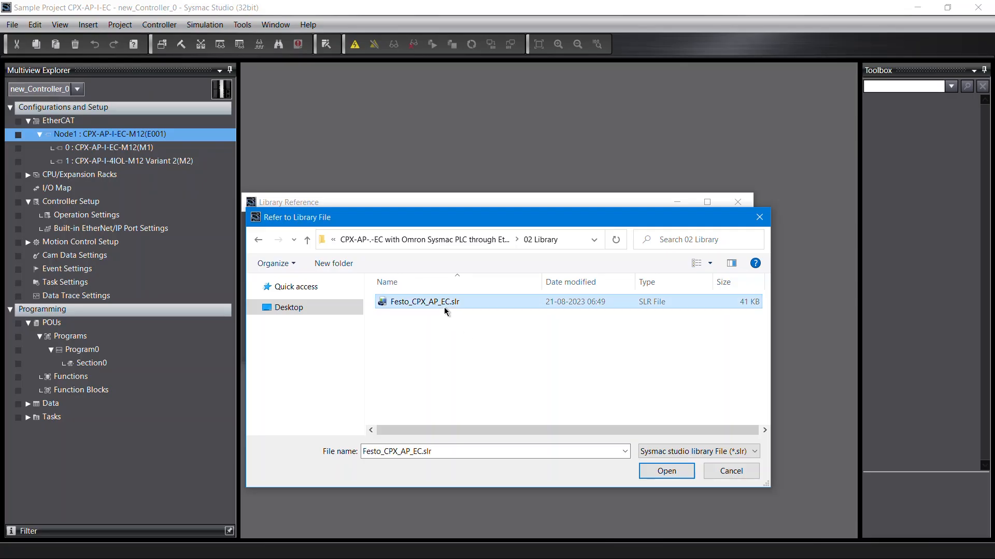
{"action": "left_click", "coordinate": [659, 473]}
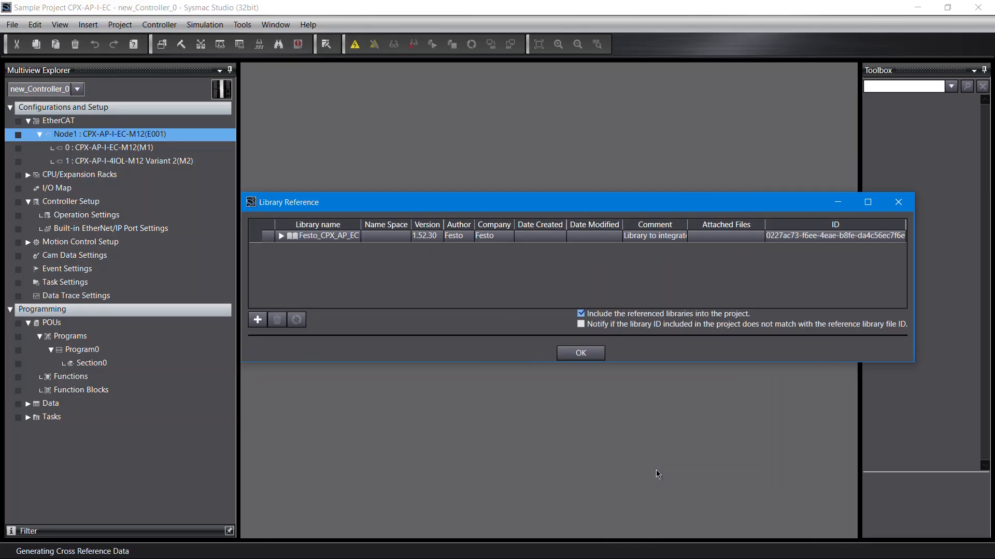
Step: Browse the referenced library's POUs and function blocks, then close the library reference dialog
{"action": "left_click", "coordinate": [281, 237]}
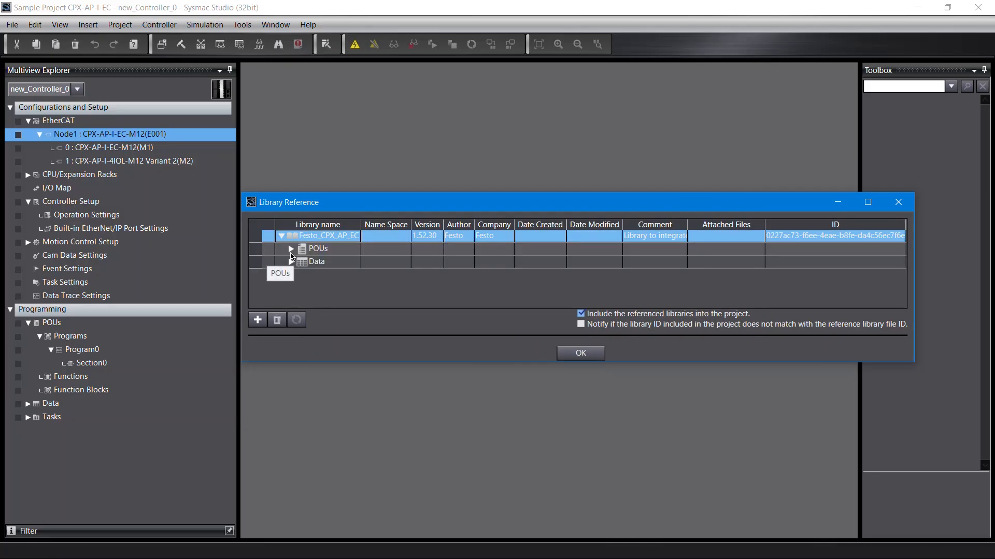
{"action": "left_click", "coordinate": [292, 254]}
{"action": "left_click", "coordinate": [292, 254]}
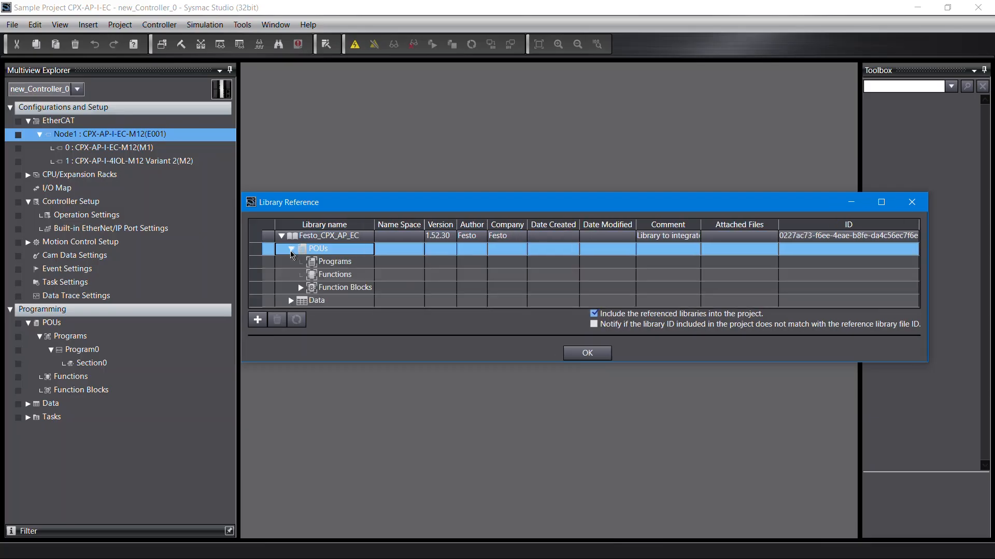
{"action": "left_click", "coordinate": [300, 288]}
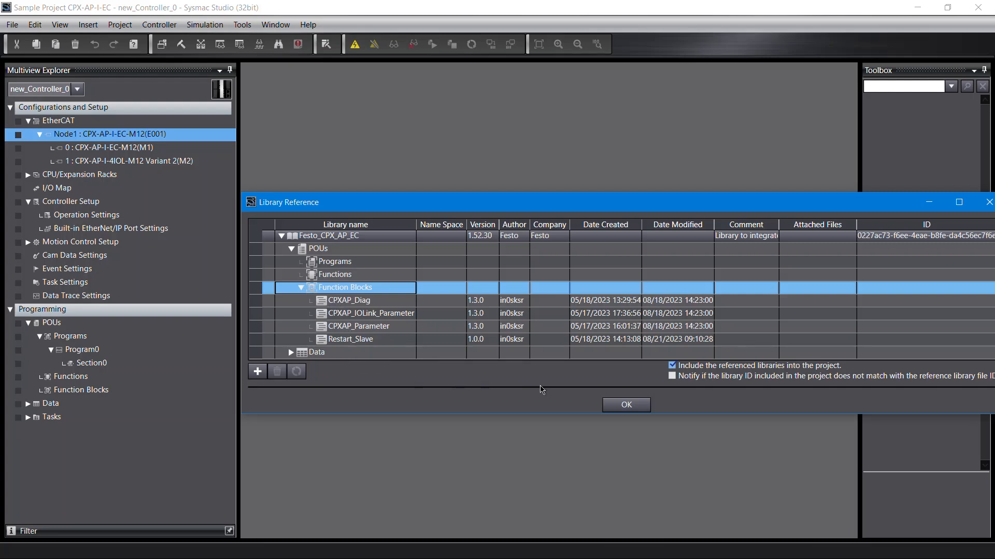
{"action": "left_click", "coordinate": [625, 405]}
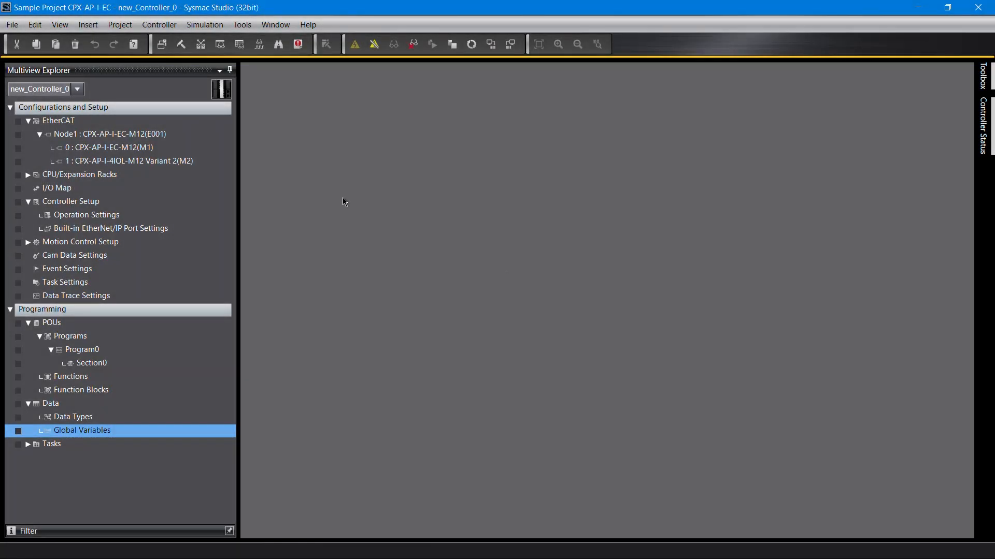
Step: Open a watch tab and add the variables SMS_Input[1] and SMS_Output[1] to it
{"action": "left_click", "coordinate": [64, 27]}
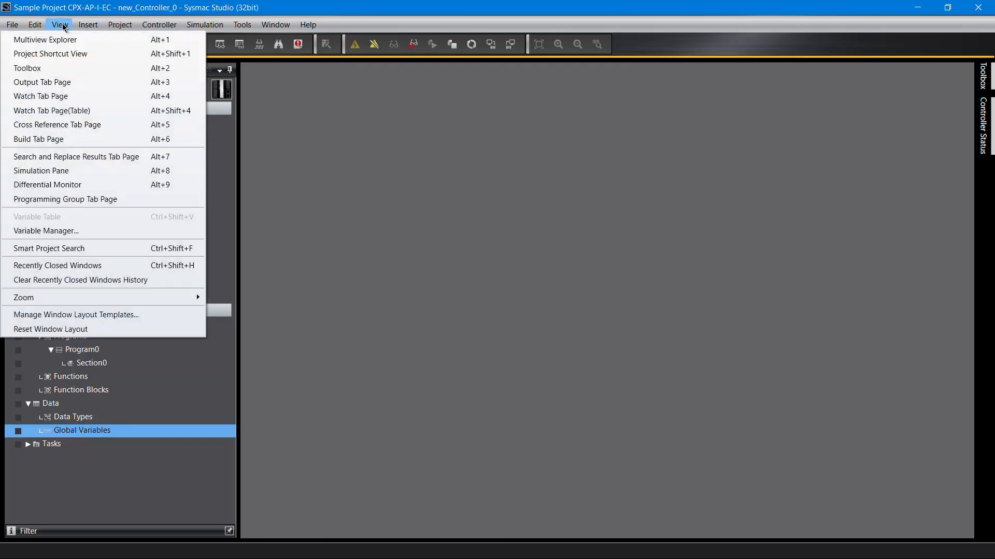
{"action": "left_click", "coordinate": [47, 97]}
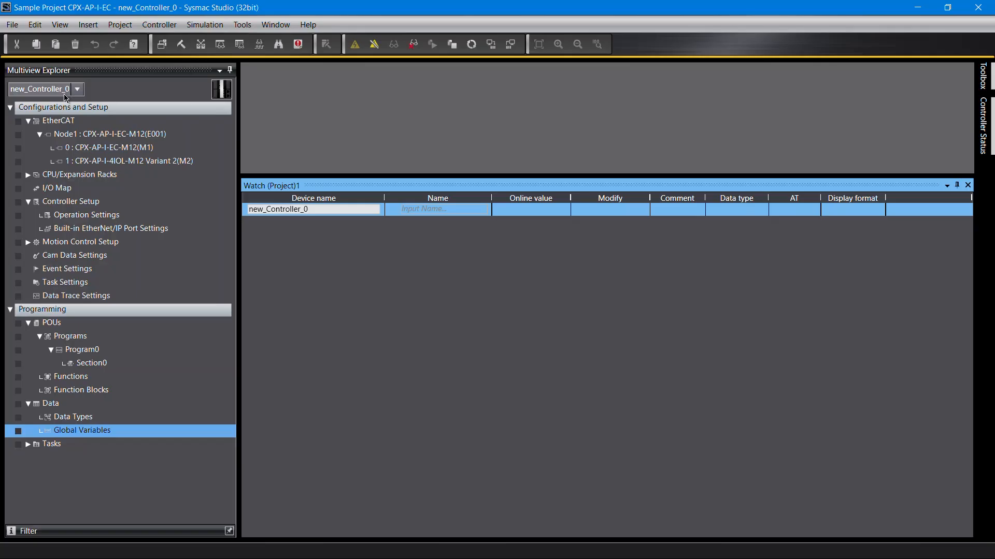
{"action": "left_click", "coordinate": [429, 214]}
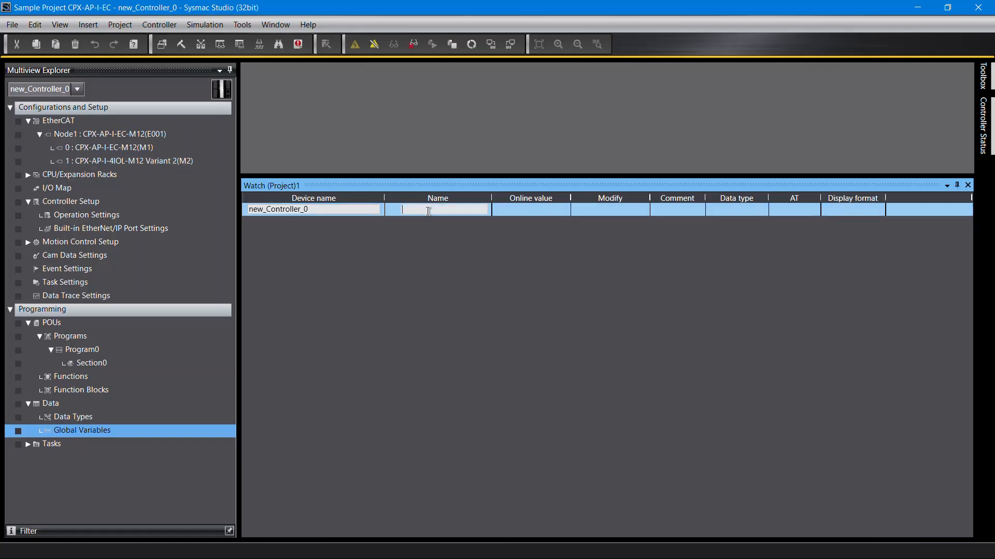
{"action": "type", "text": "SMS_Input[1"}
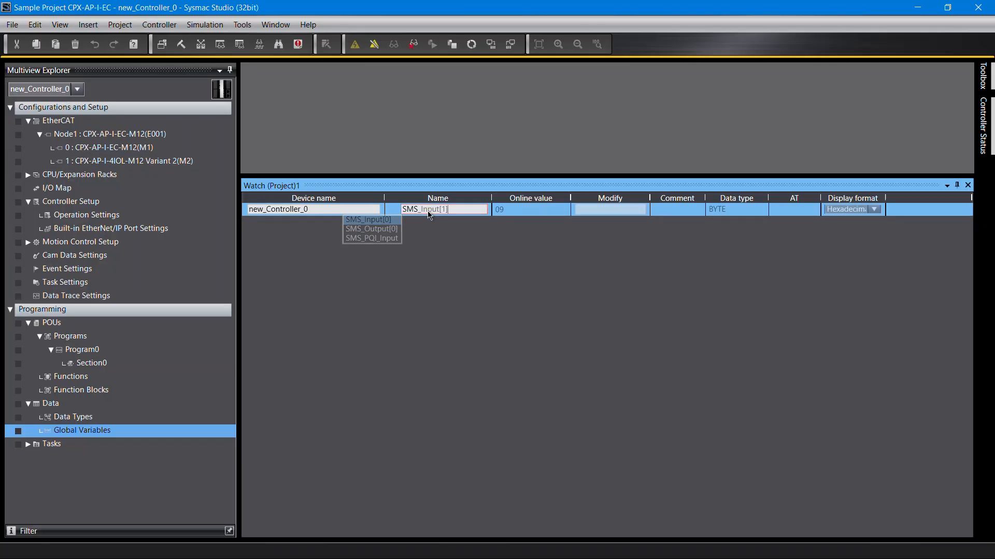
{"action": "key", "text": "Return"}
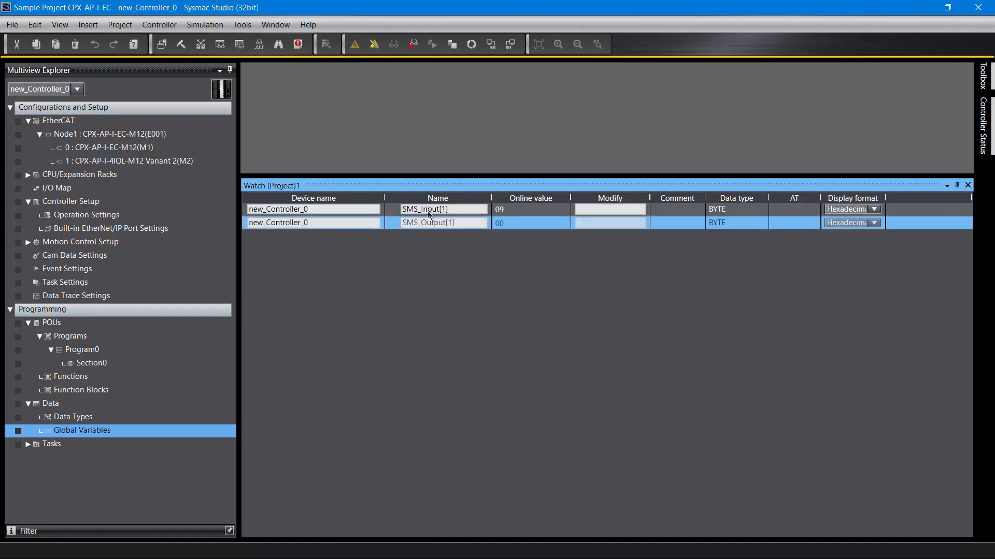
{"action": "key", "text": "Return"}
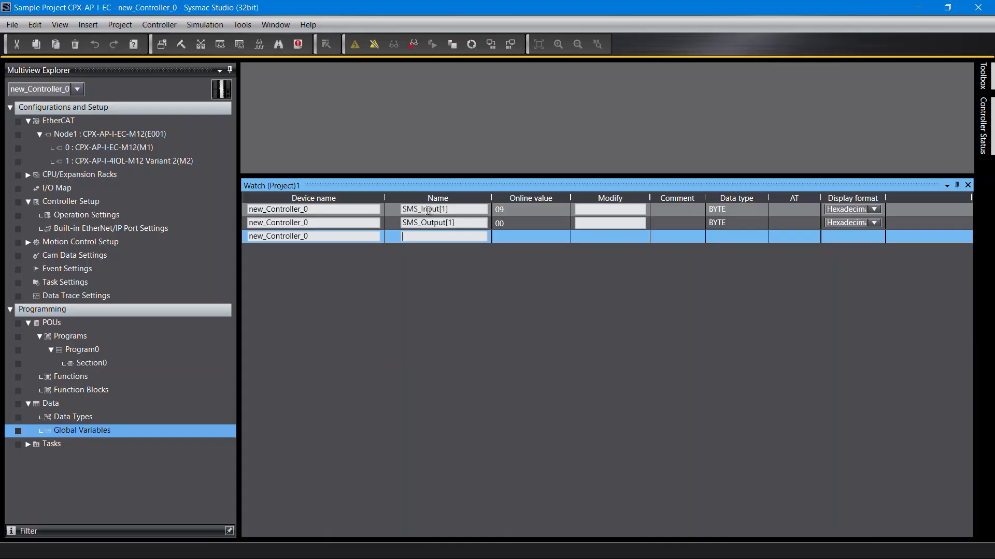
Step: Set both watched variables' display format to Binary and write 0000 0010 to SMS_Output[1]
{"action": "left_click", "coordinate": [875, 209]}
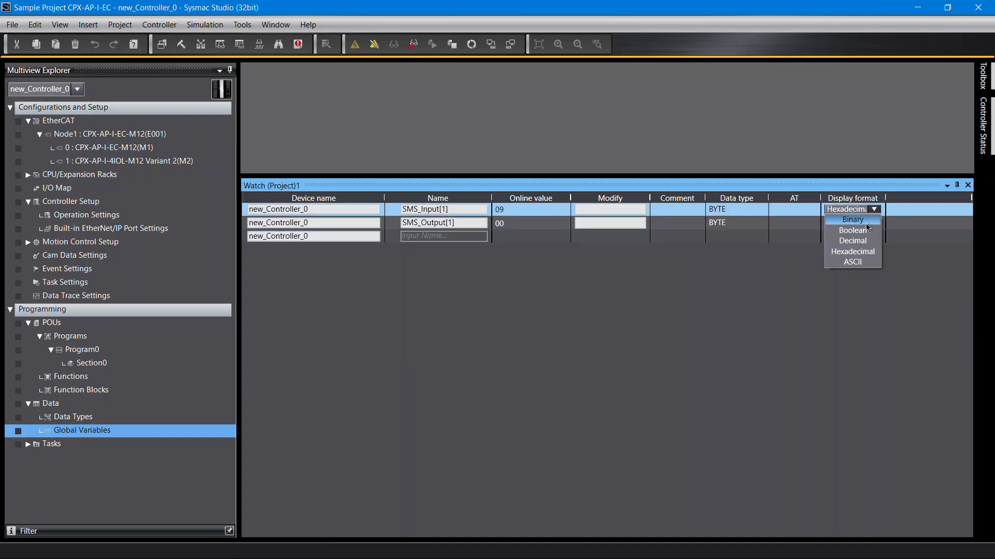
{"action": "left_click", "coordinate": [866, 222]}
{"action": "left_click", "coordinate": [868, 224]}
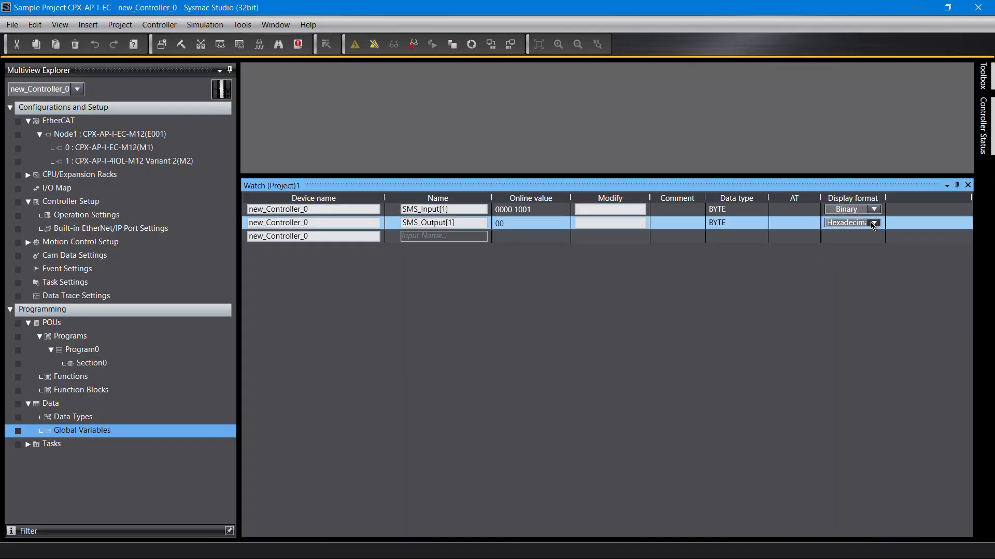
{"action": "left_click", "coordinate": [868, 233]}
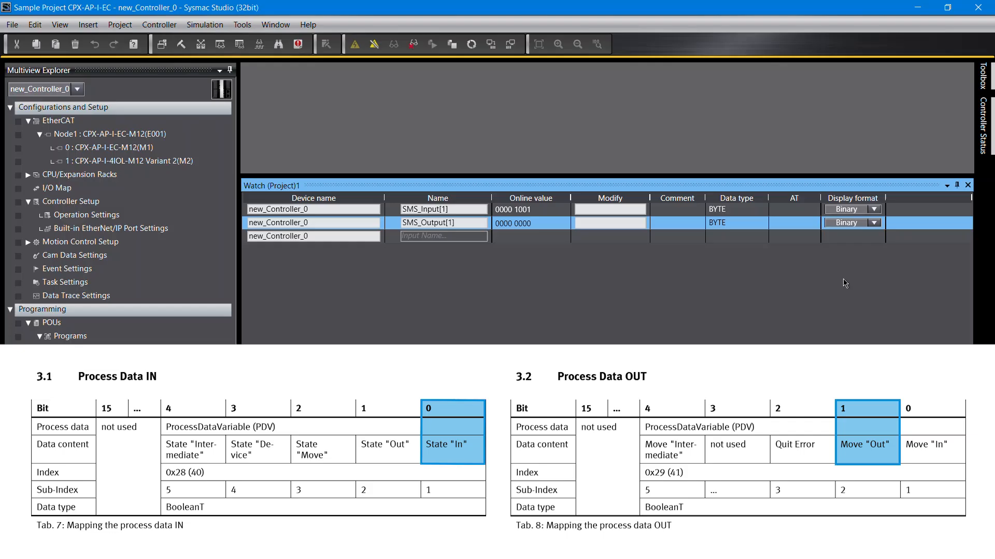
{"action": "type", "text": "0000 0010"}
{"action": "key", "text": "Return"}
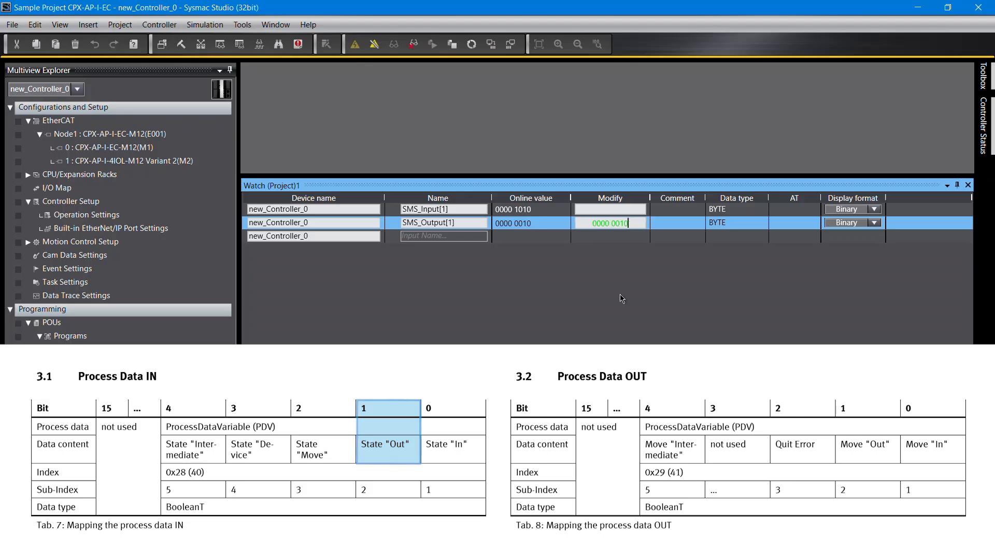
Step: Write 0000 0001 to SMS_Output[1]
{"action": "key", "text": "BackSpace"}
{"action": "key", "text": "BackSpace"}
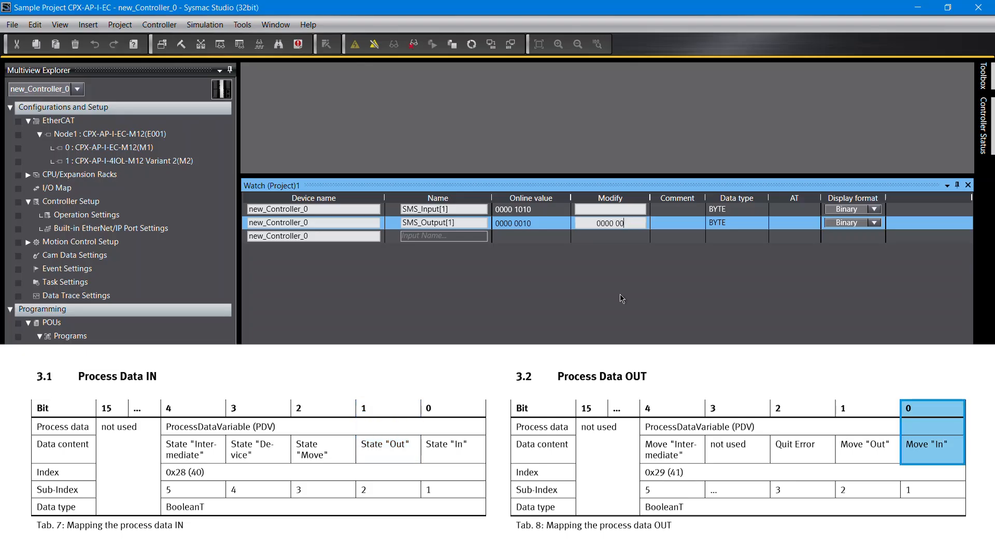
{"action": "type", "text": "01"}
{"action": "key", "text": "Return"}
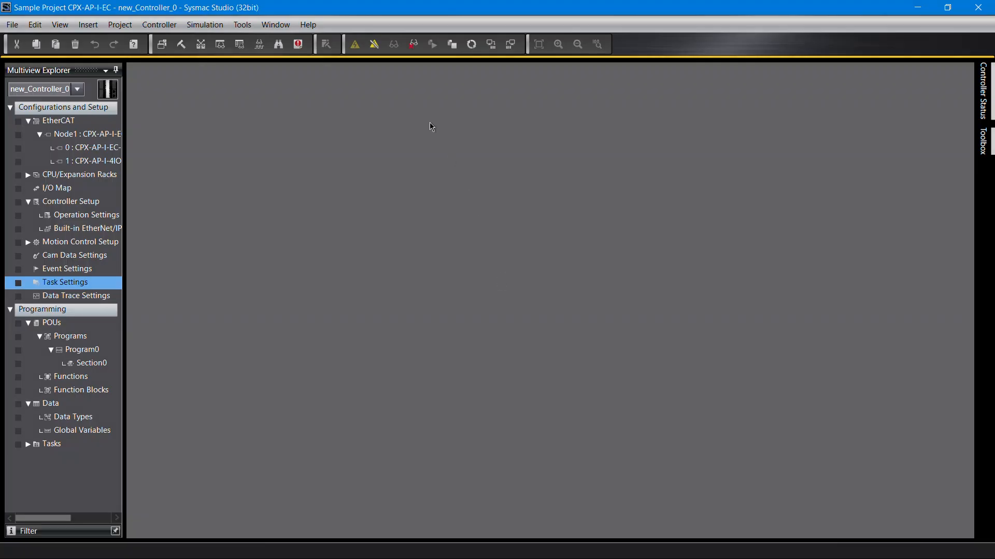
Step: Go offline and open the ladder editor for Section0 of Program0
{"action": "left_click", "coordinate": [380, 52]}
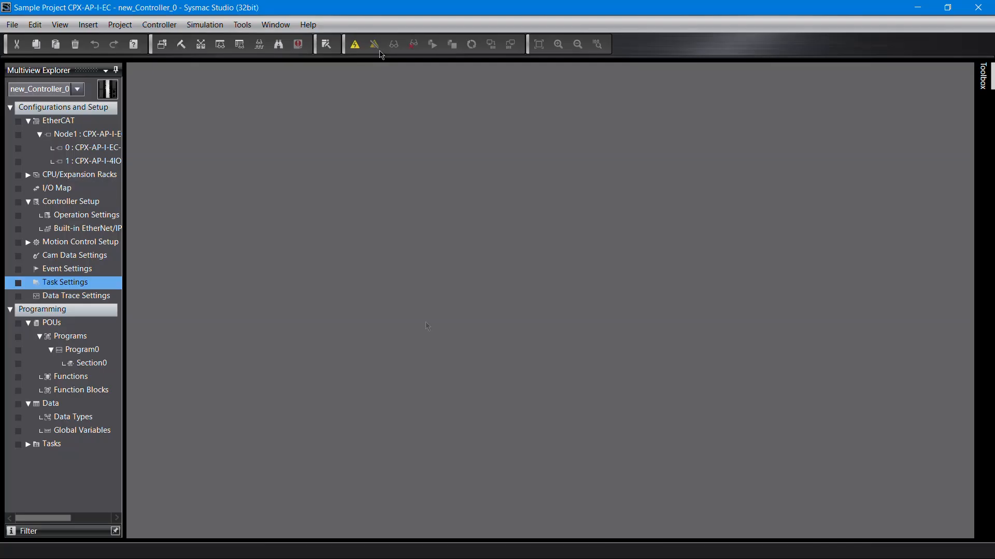
{"action": "left_click", "coordinate": [96, 369]}
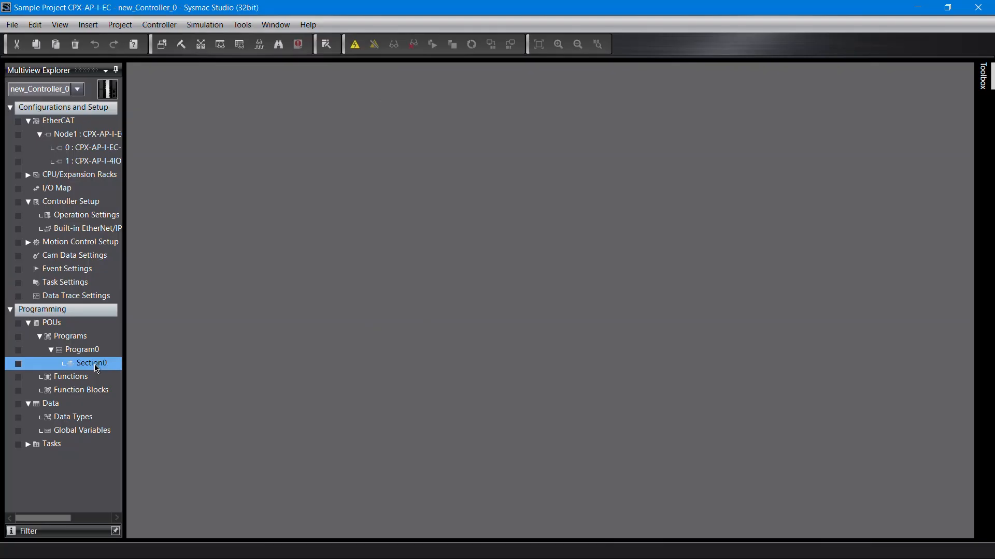
{"action": "double_click", "coordinate": [96, 368]}
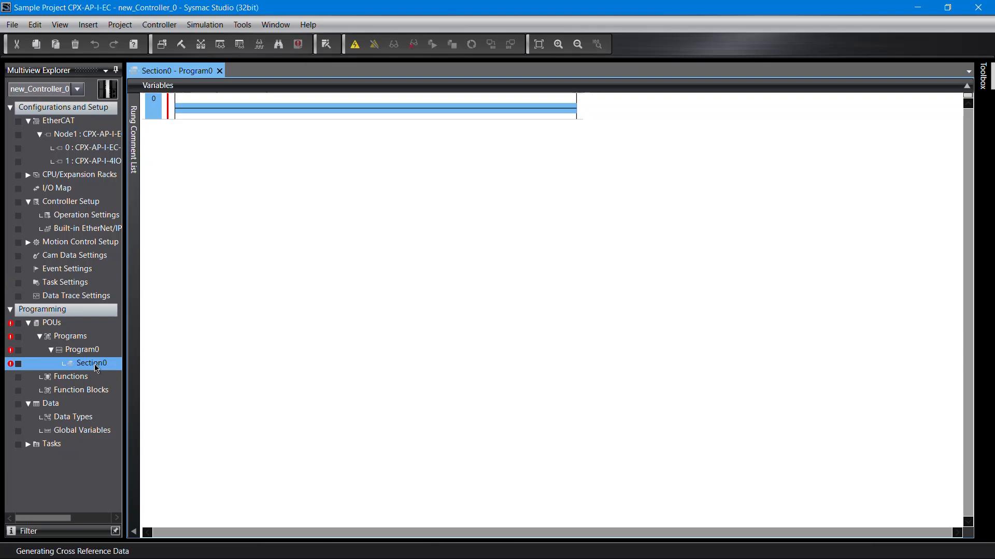
Step: Insert a CPXAP_Diag function block on rung 0
{"action": "right_click", "coordinate": [322, 110]}
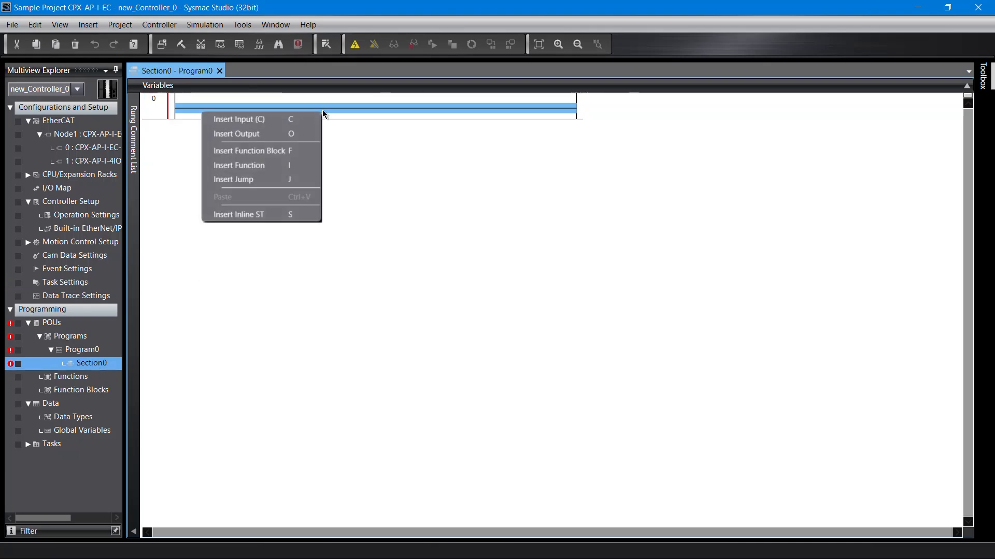
{"action": "left_click", "coordinate": [307, 151]}
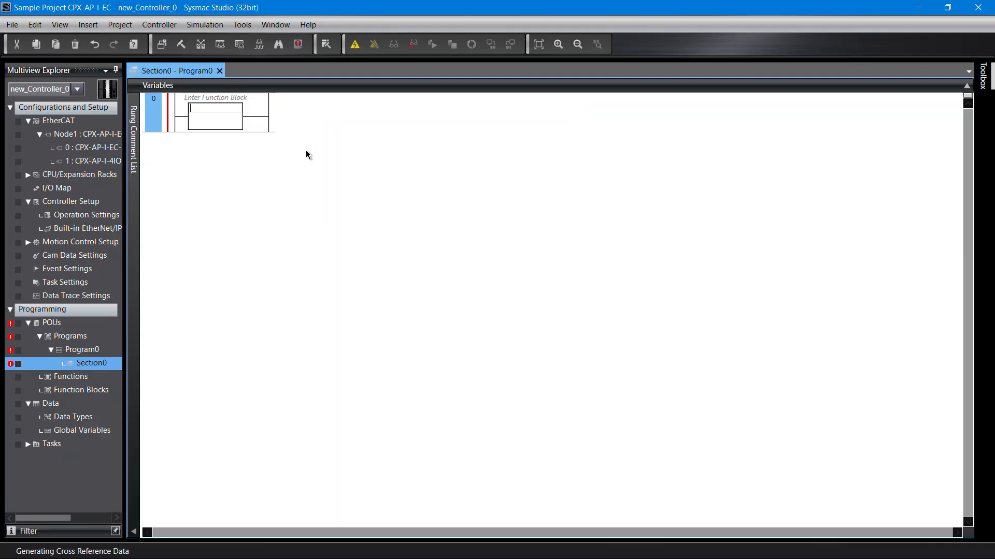
{"action": "type", "text": "CPXAP"}
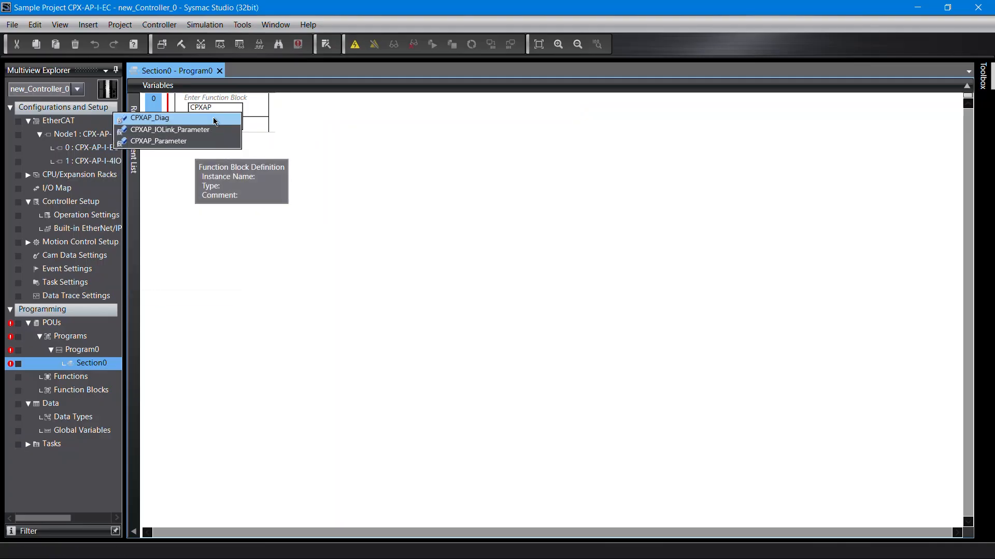
{"action": "left_click", "coordinate": [176, 118]}
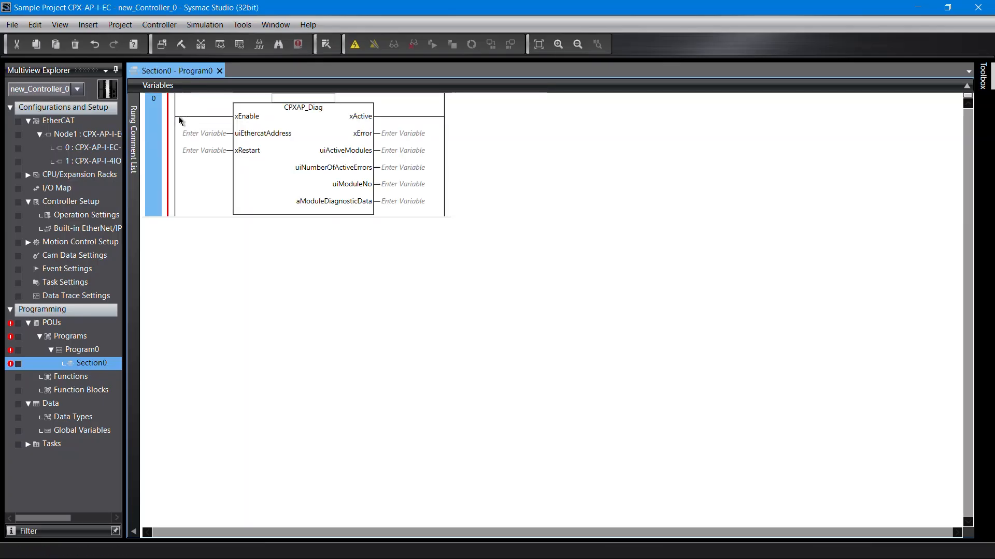
Step: Name the block instance CPXAP_Diag_Block and assign the variable EtherCATAddress to uiEthercatAddress
{"action": "type", "text": "CPXAP_Diag_Block"}
{"action": "key", "text": "Return"}
{"action": "type", "text": "EtherCATAddress"}
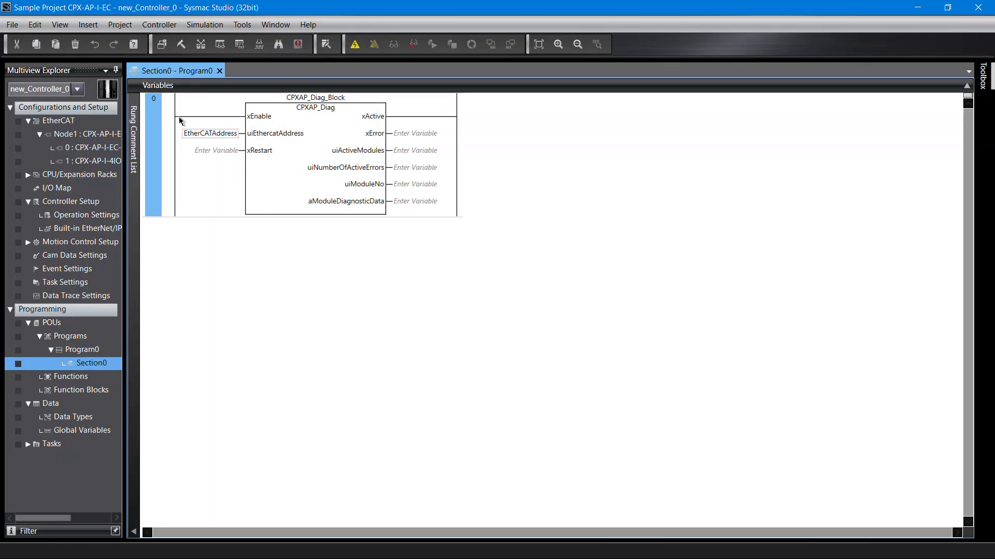
{"action": "key", "text": "Return"}
{"action": "key", "text": "Return"}
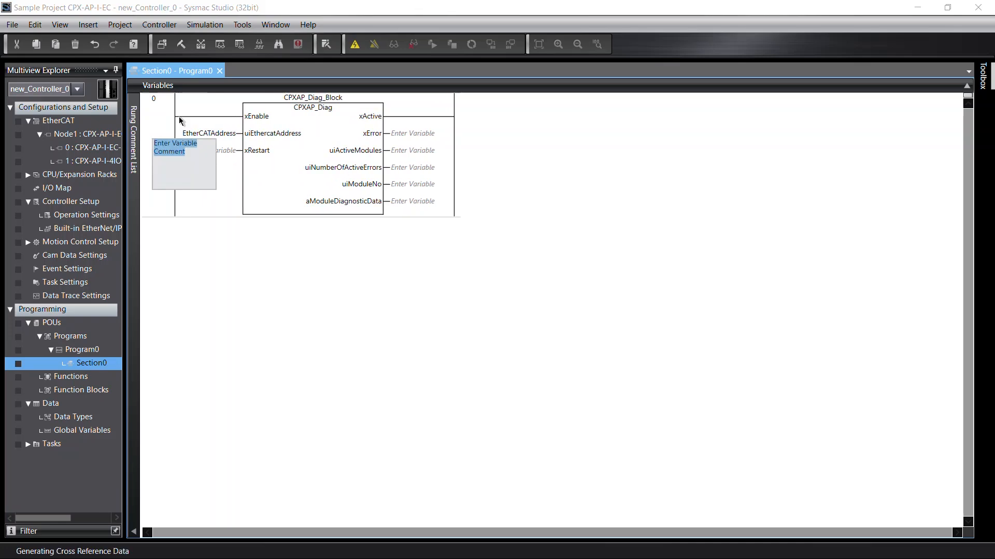
Step: Assign Restart to xRestart and connect outputs Error, ActiveModules, ActiveErrors, ModuleNo and DiagData
{"action": "type", "text": "Restart"}
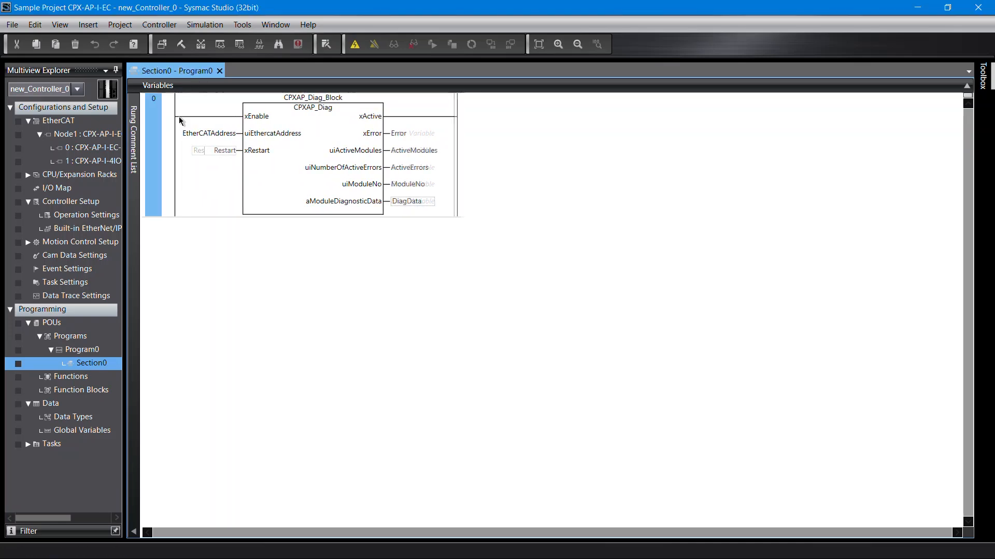
{"action": "key", "text": "Return"}
{"action": "key", "text": "Return"}
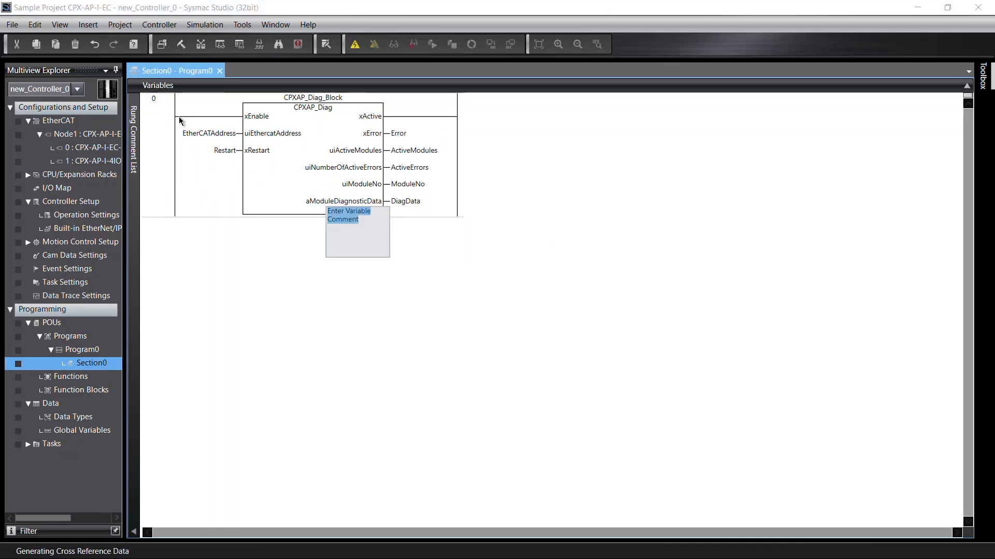
Step: Insert an input contact named Enable in front of the block's xEnable input
{"action": "key", "text": "Return"}
{"action": "left_click", "coordinate": [209, 118]}
{"action": "right_click", "coordinate": [211, 118]}
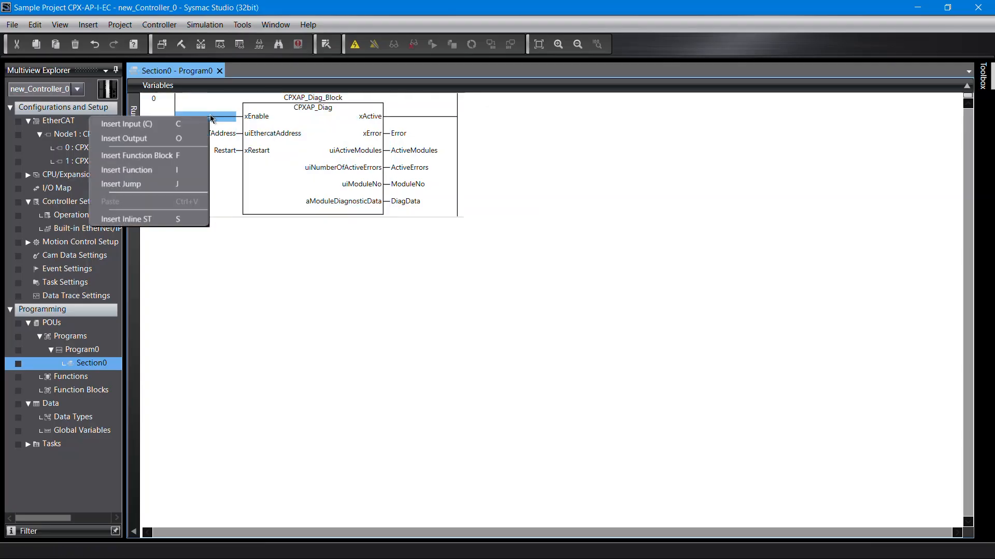
{"action": "left_click", "coordinate": [201, 124]}
{"action": "type", "text": "Enable"}
{"action": "key", "text": "Return"}
{"action": "key", "text": "Return"}
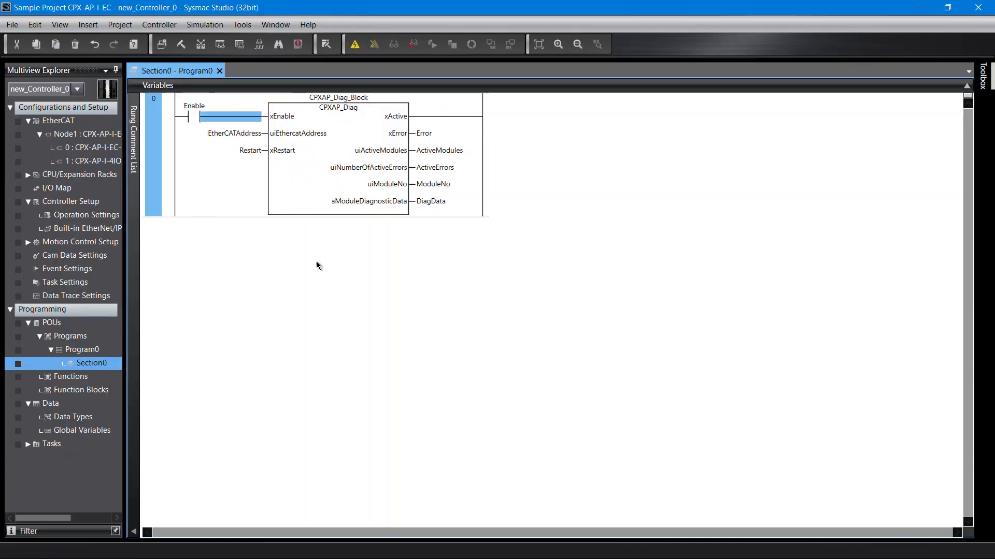
{"action": "left_click", "coordinate": [336, 279]}
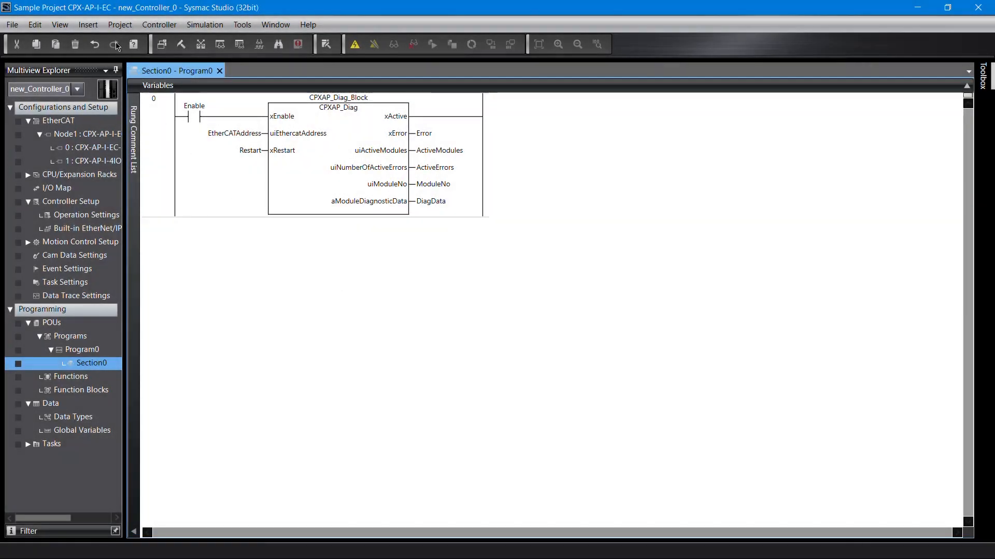
Step: Rebuild the controller, confirming the rebuild
{"action": "left_click", "coordinate": [119, 24]}
{"action": "left_click", "coordinate": [110, 90]}
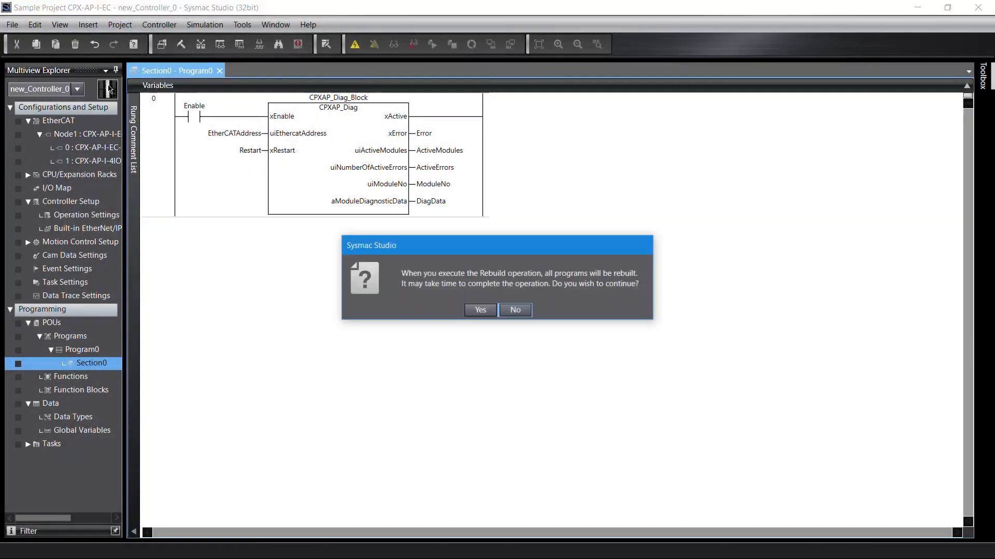
{"action": "left_click", "coordinate": [479, 311]}
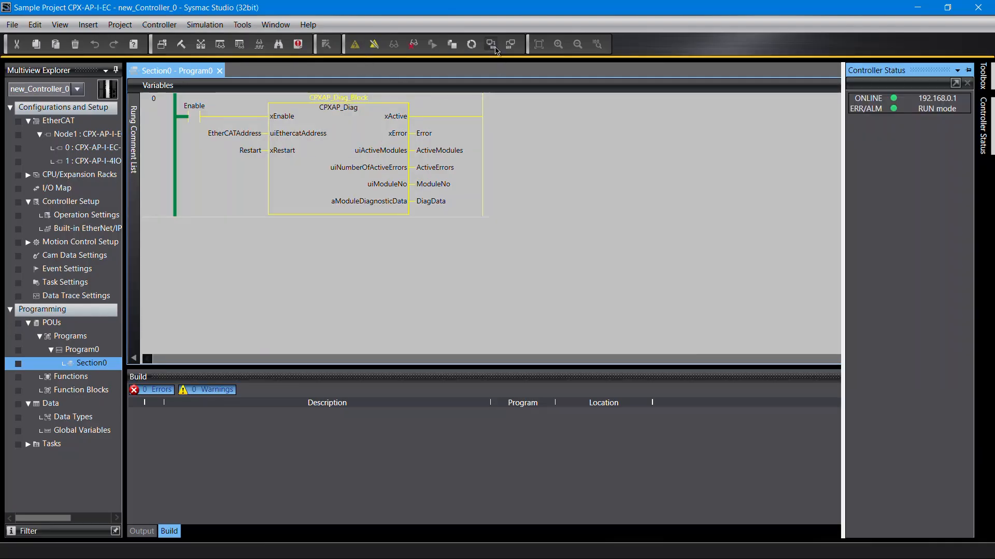
Step: Transfer the project to the controller, confirming the switch to PROGRAM mode
{"action": "left_click", "coordinate": [495, 49]}
{"action": "left_click", "coordinate": [641, 385]}
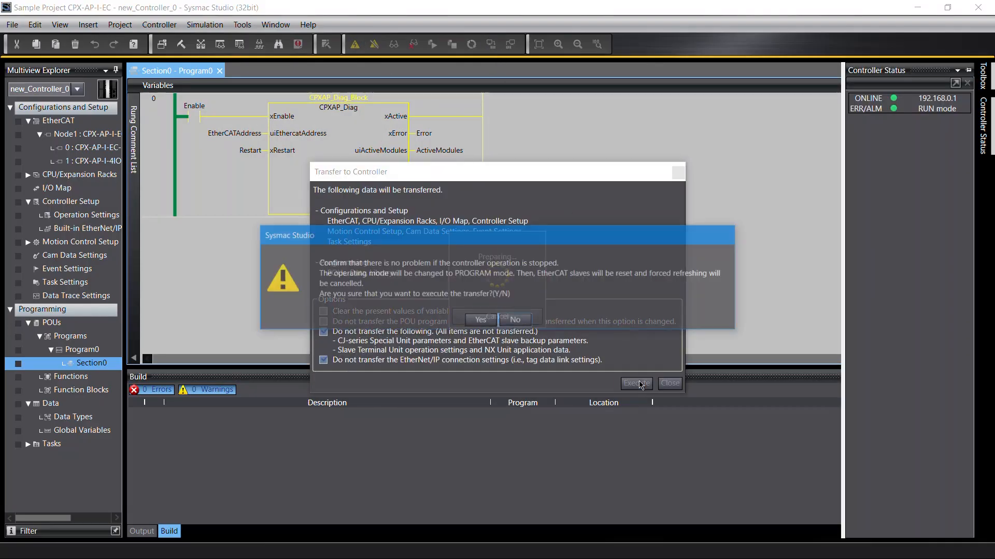
{"action": "left_click", "coordinate": [481, 320]}
{"action": "left_click", "coordinate": [481, 317]}
{"action": "left_click", "coordinate": [491, 310]}
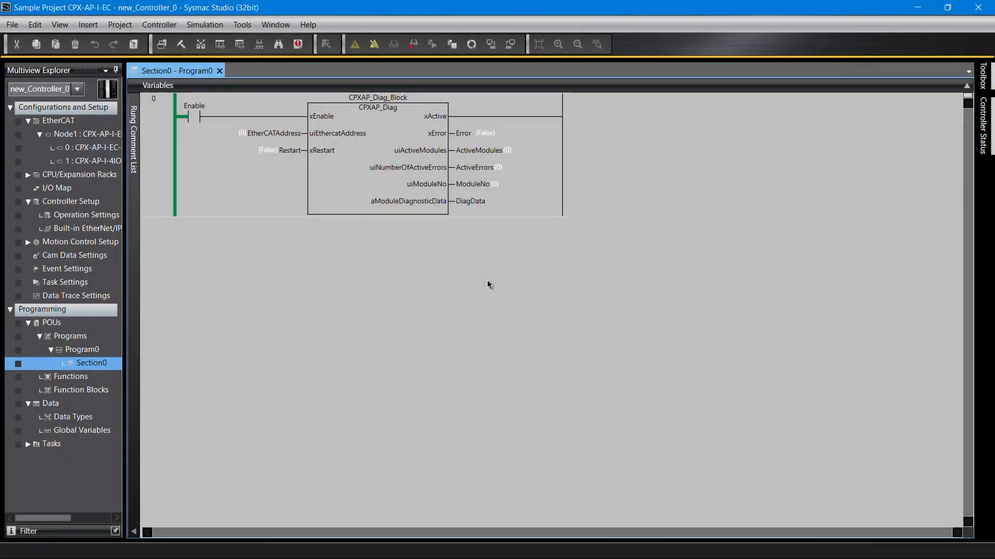
Step: Open a watch tab page and add Program0 to it, expanding its variables
{"action": "left_click", "coordinate": [219, 45]}
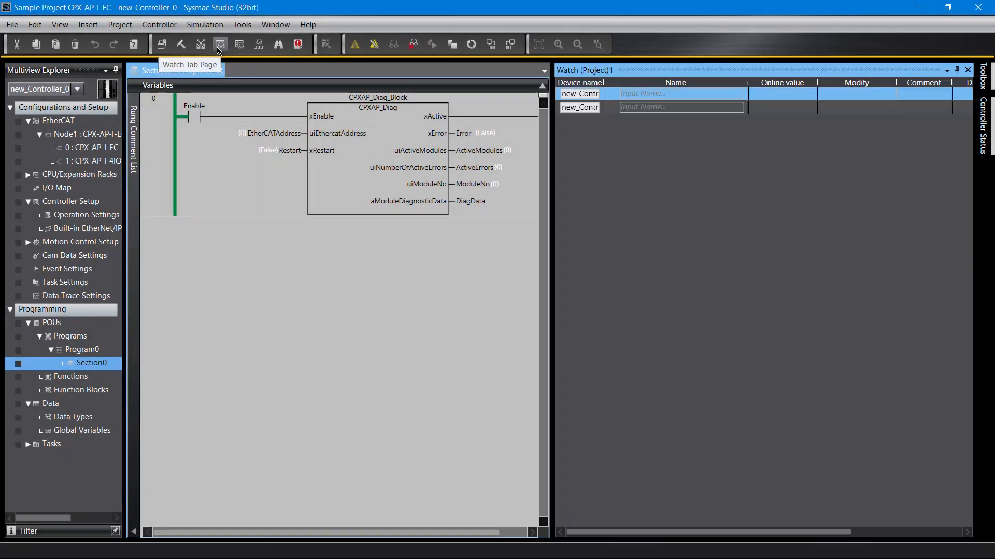
{"action": "left_click", "coordinate": [638, 95]}
{"action": "type", "text": "Program0"}
{"action": "key", "text": "Return"}
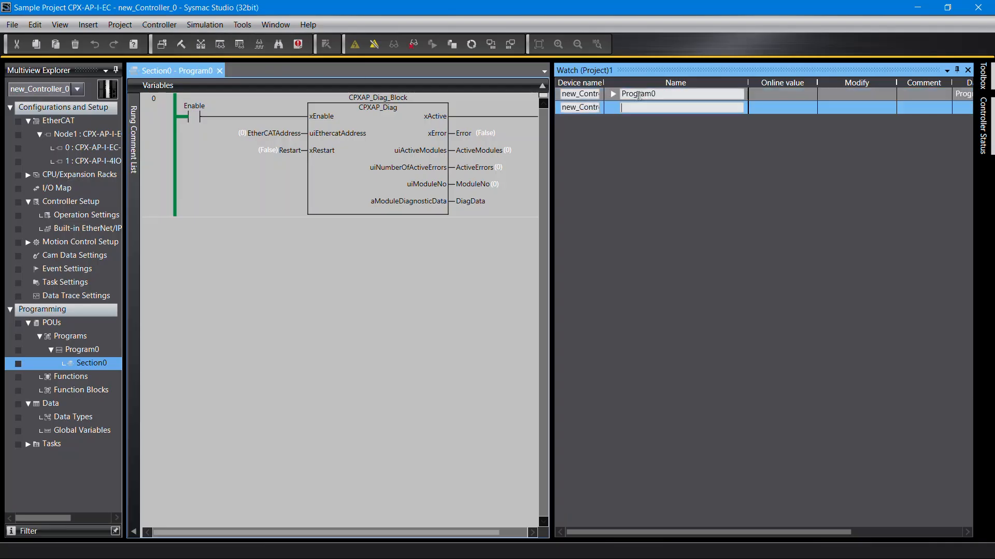
{"action": "left_click", "coordinate": [613, 95]}
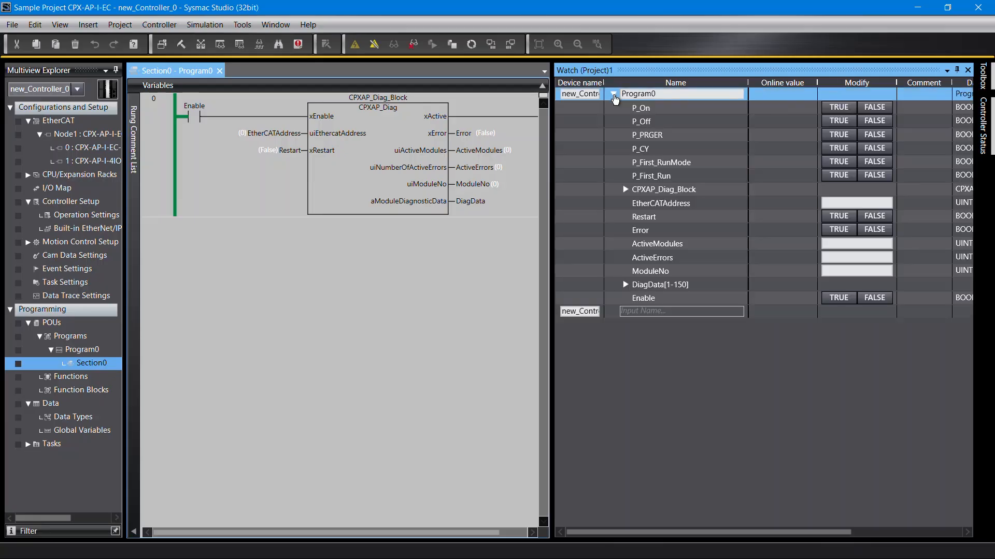
Step: Expand the DiagData array and its first two elements in the watch list
{"action": "left_click", "coordinate": [625, 287]}
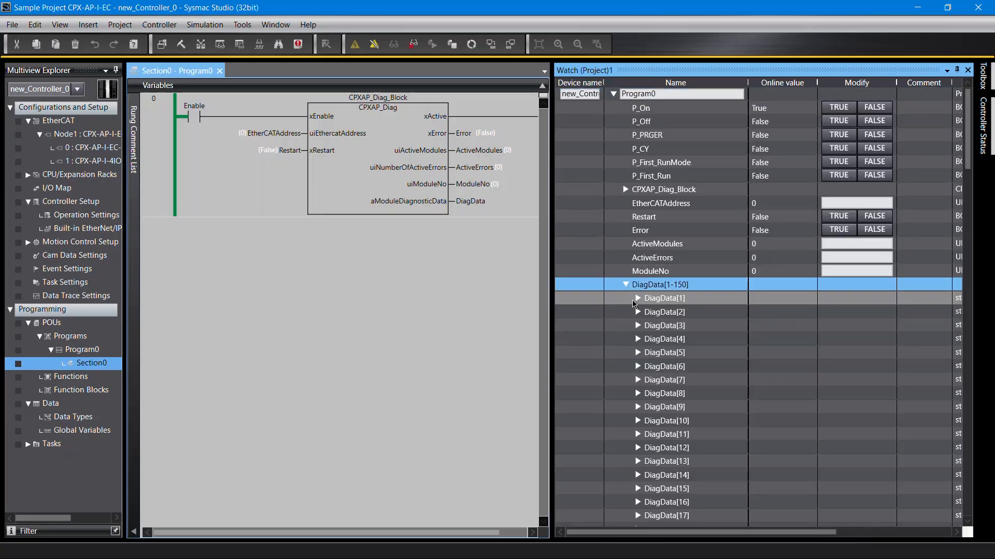
{"action": "left_click", "coordinate": [637, 300]}
{"action": "left_click", "coordinate": [638, 408]}
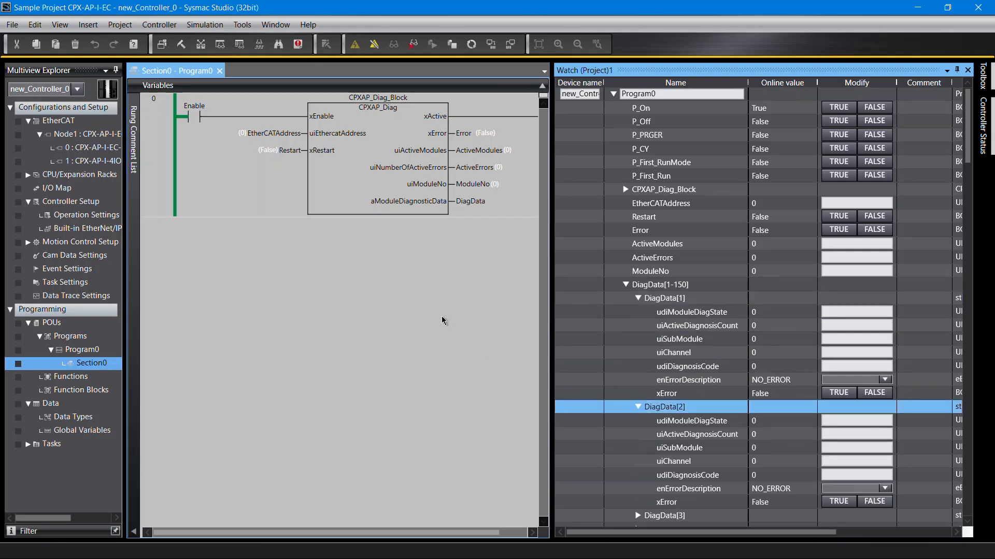
Step: Check the slave's node address in the EtherCAT configuration, then close that tab
{"action": "left_click", "coordinate": [226, 119]}
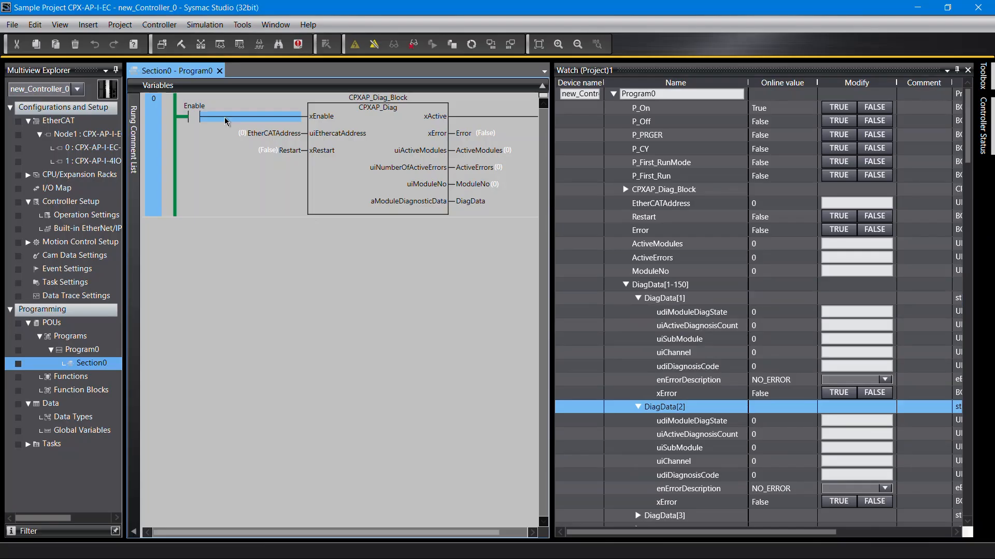
{"action": "double_click", "coordinate": [51, 124]}
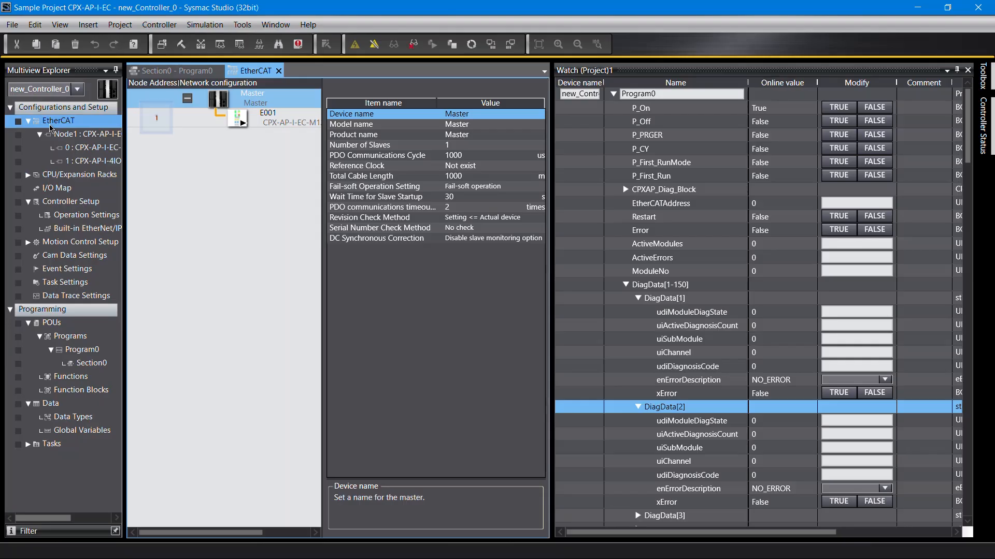
{"action": "left_click", "coordinate": [278, 71]}
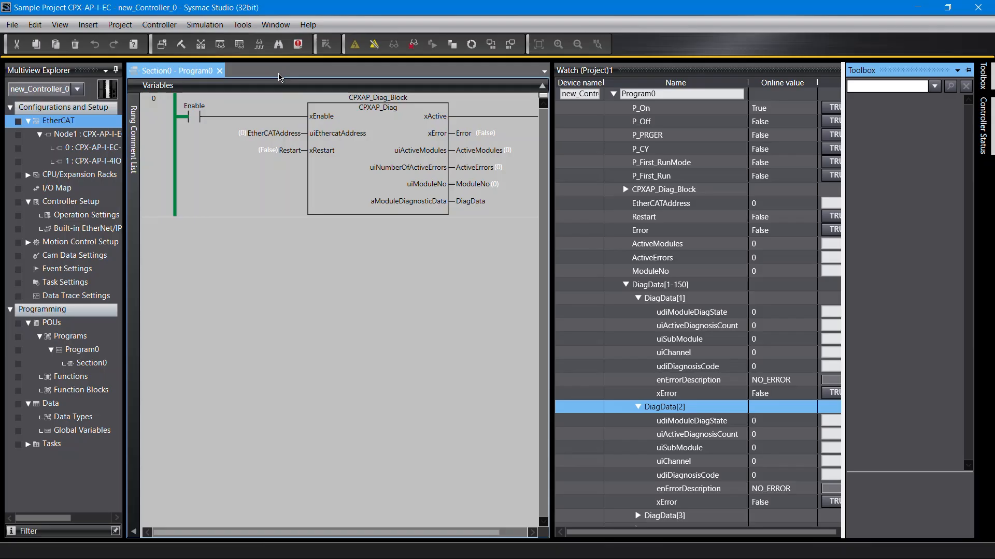
Step: Set the online value of EtherCATAddress in the rung to 1
{"action": "left_click", "coordinate": [243, 136]}
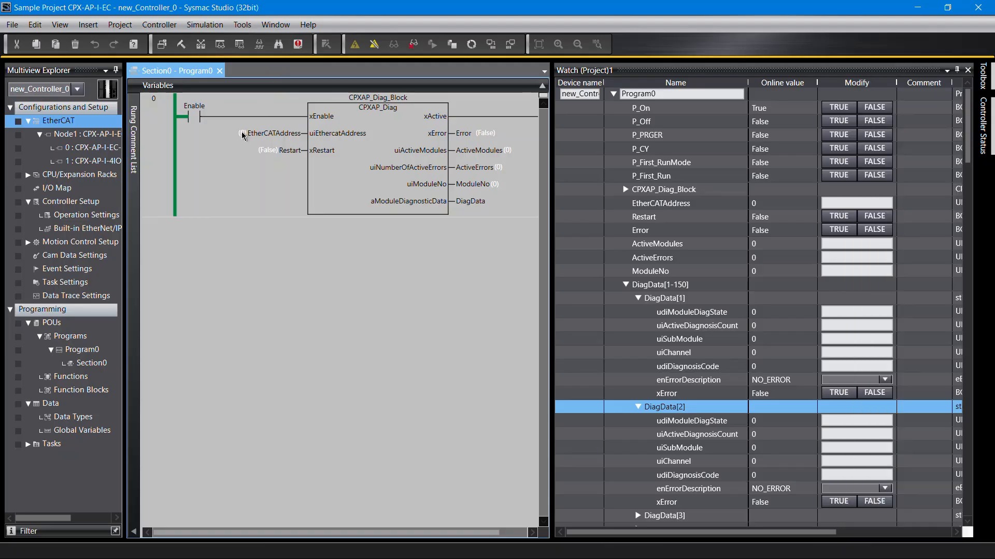
{"action": "double_click", "coordinate": [242, 135]}
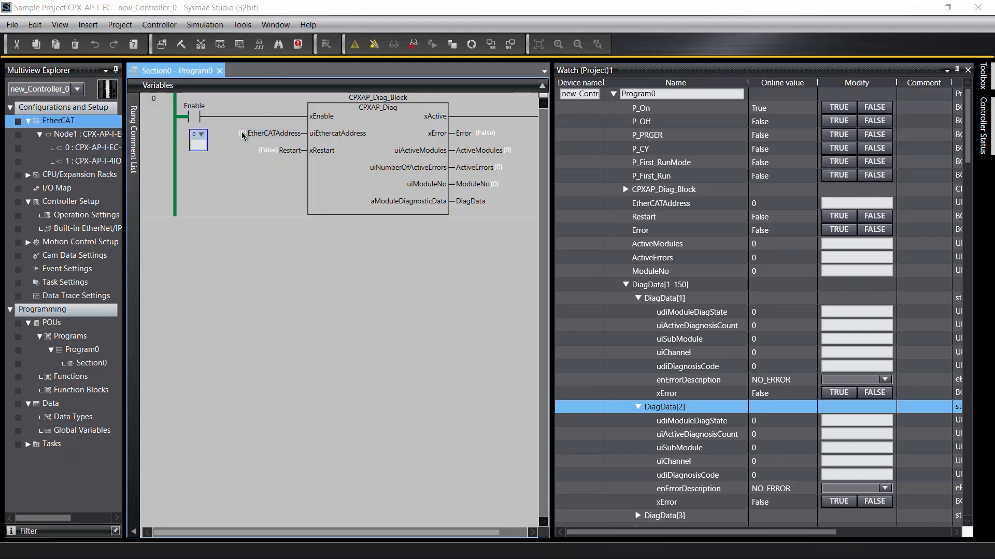
{"action": "left_click", "coordinate": [228, 166]}
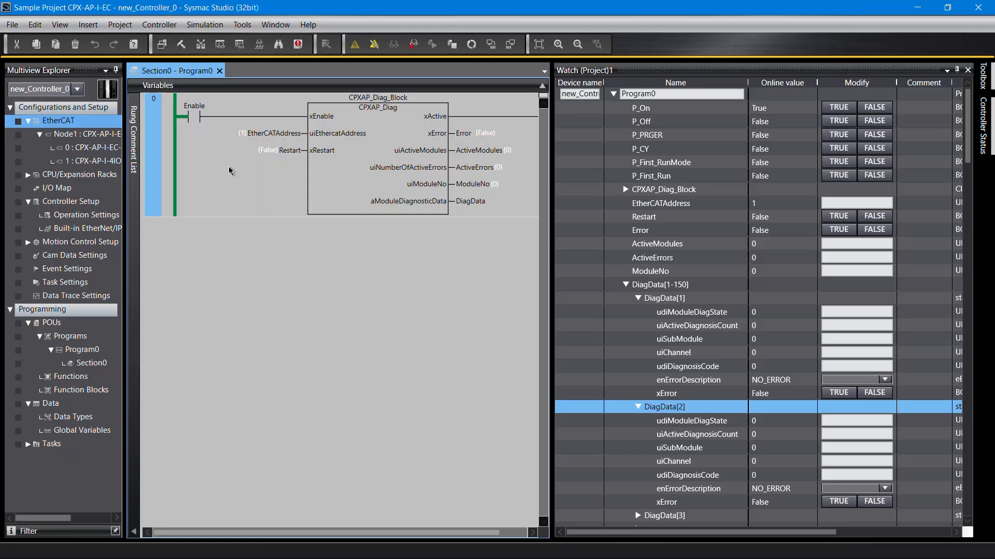
Step: Switch the Enable contact online to True and inspect the diagnostic block's xActive and ActiveModules outputs
{"action": "left_click", "coordinate": [198, 118]}
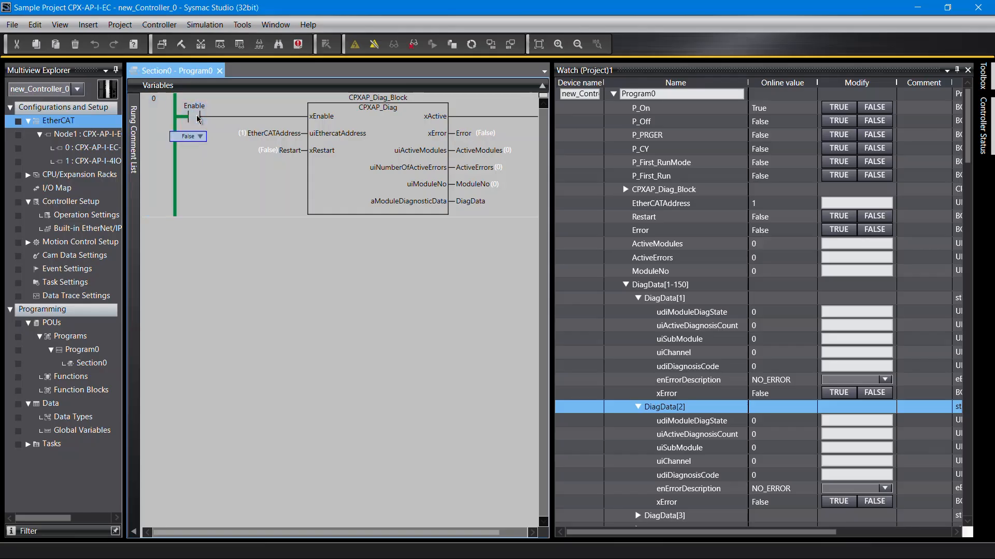
{"action": "left_click", "coordinate": [178, 148]}
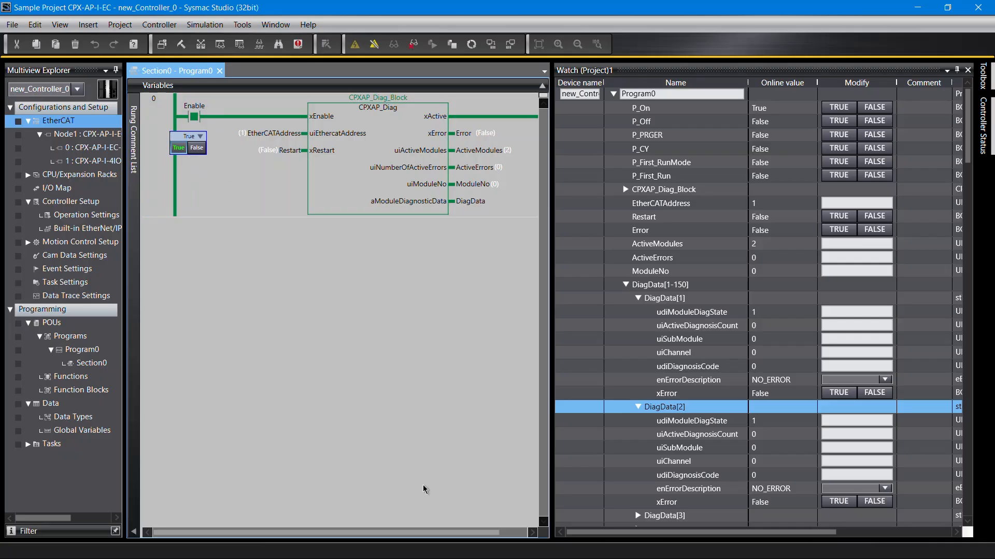
{"action": "left_click_drag", "start_coordinate": [462, 534], "coordinate": [501, 536]}
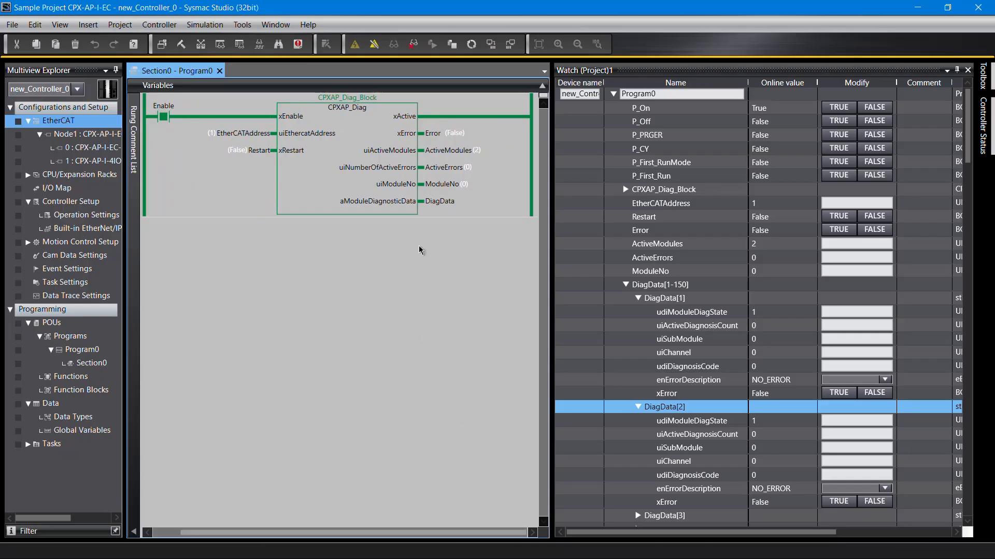
{"action": "left_click", "coordinate": [473, 116]}
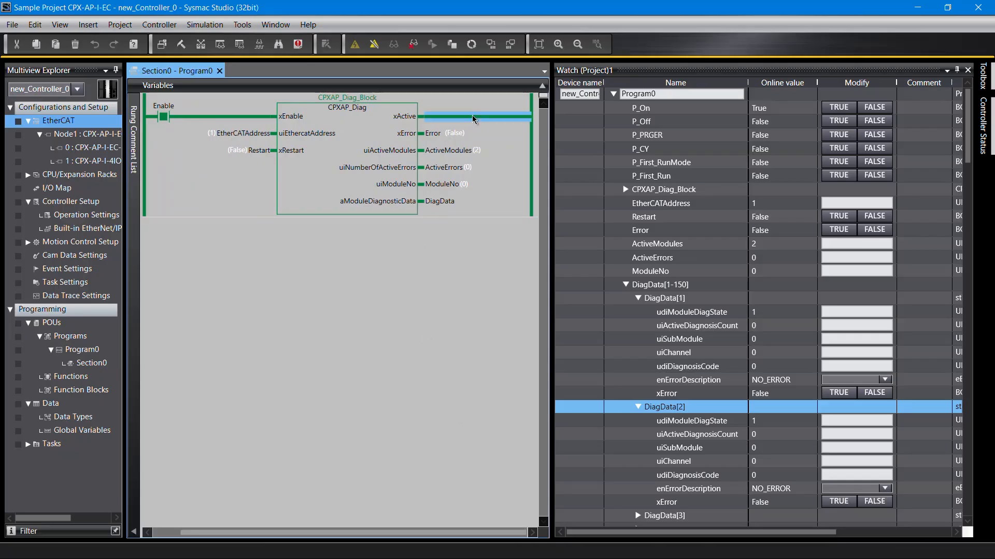
{"action": "left_click", "coordinate": [471, 152]}
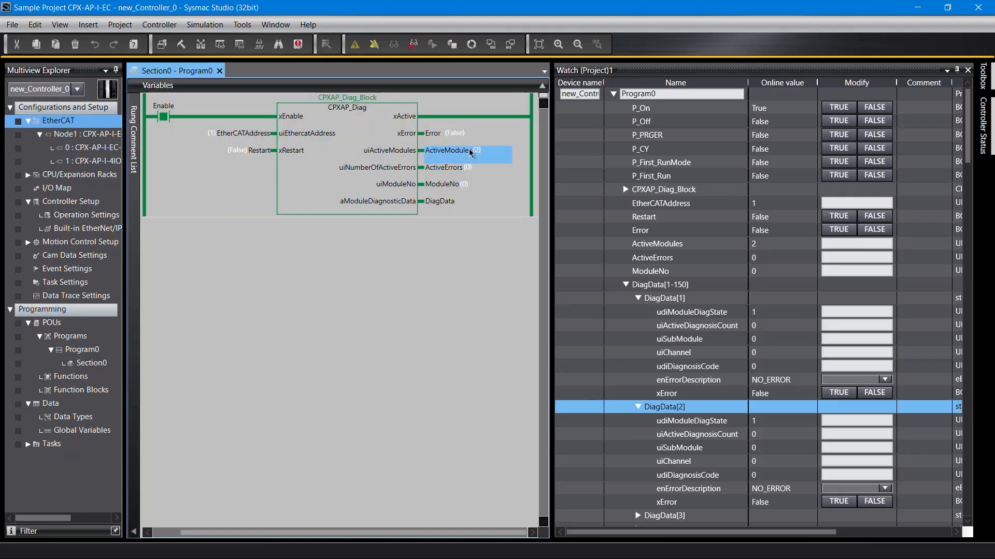